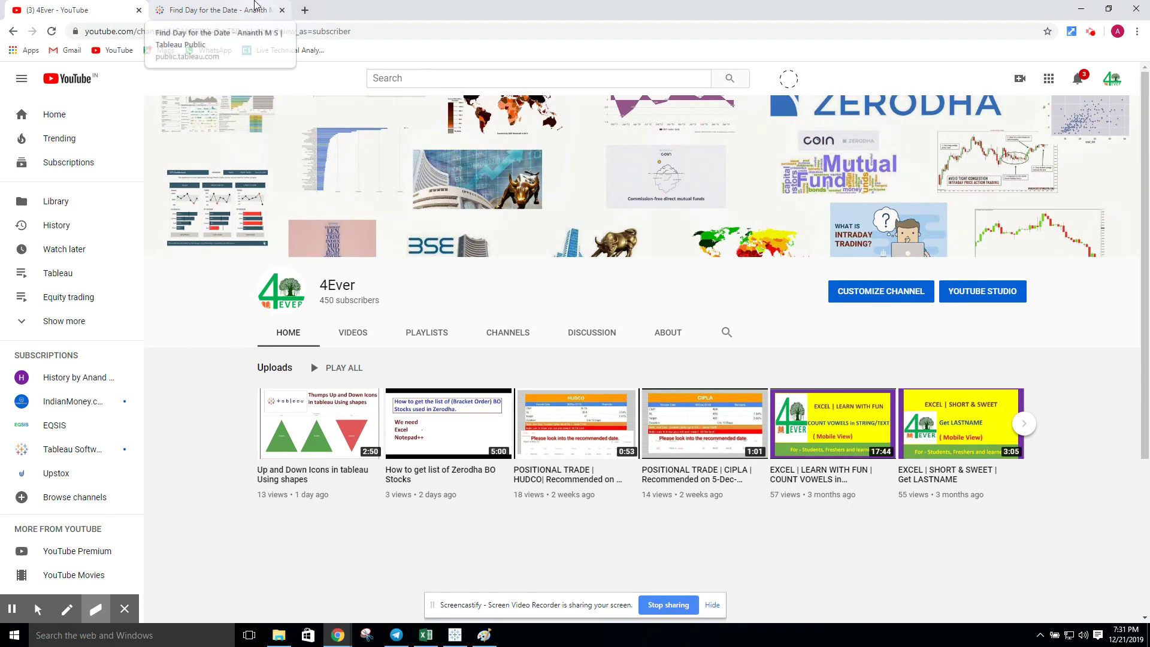
Open the published Find Day for the Date dashboard and circle its Day, Month, Year, weekday result and site logo in red pen.
left_click(218, 11)
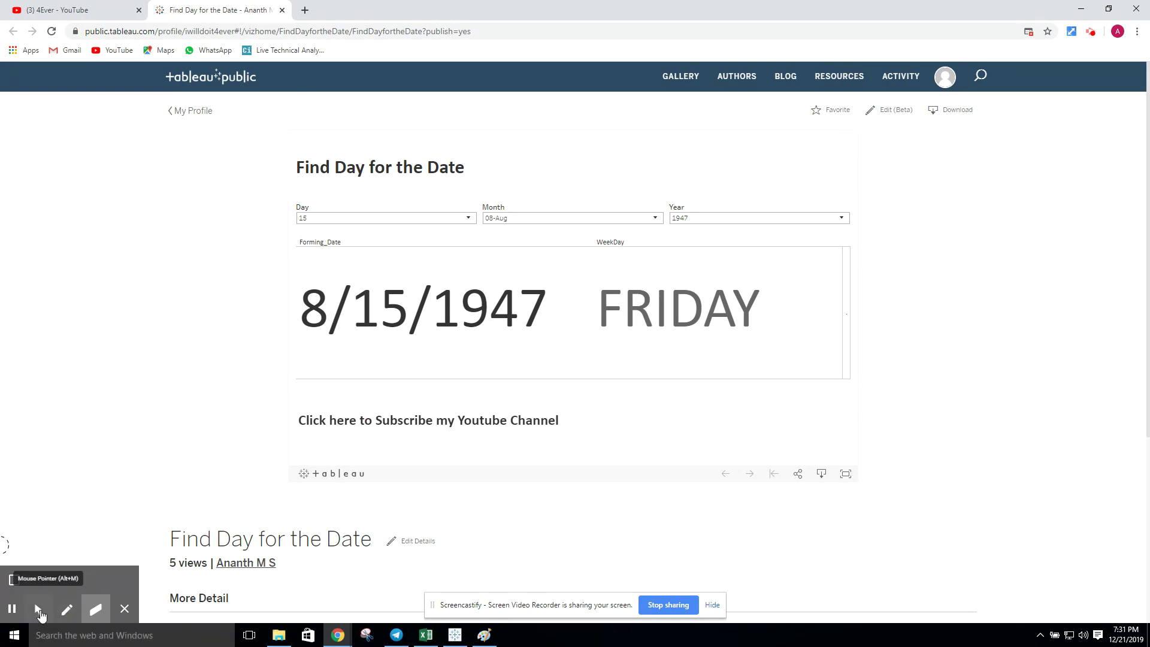
left_click(67, 610)
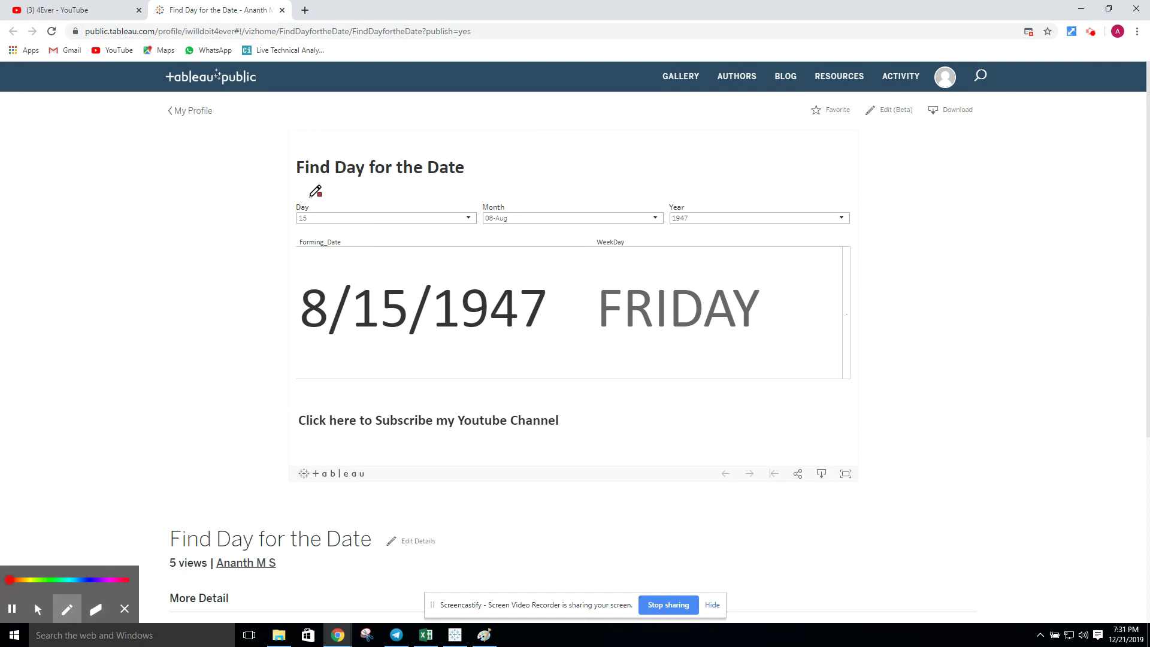
mouse_move(316, 191)
left_mouse_down()
mouse_move(299, 222)
mouse_move(324, 193)
left_mouse_up()
mouse_move(500, 186)
left_mouse_down()
mouse_move(526, 226)
mouse_move(504, 192)
left_mouse_up()
mouse_move(695, 193)
left_mouse_down()
mouse_move(656, 211)
mouse_move(698, 185)
left_mouse_up()
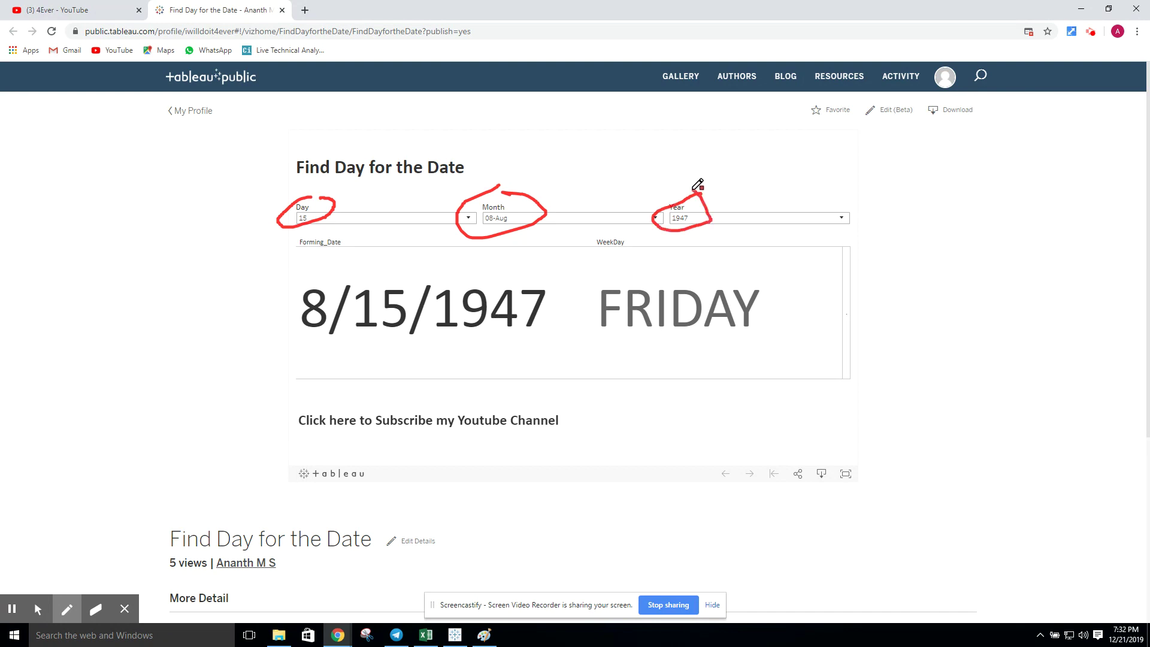
mouse_move(652, 266)
left_mouse_down()
mouse_move(595, 325)
mouse_move(774, 325)
mouse_move(655, 268)
left_mouse_up()
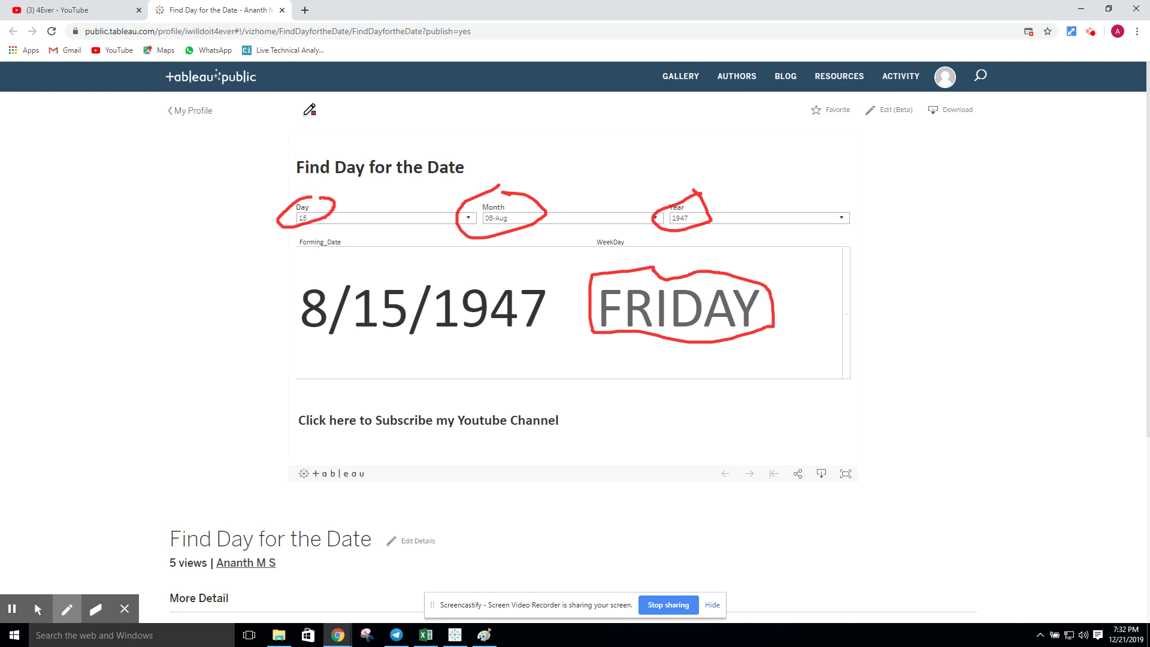
mouse_move(293, 76)
left_mouse_down()
mouse_move(197, 115)
mouse_move(304, 89)
left_mouse_up()
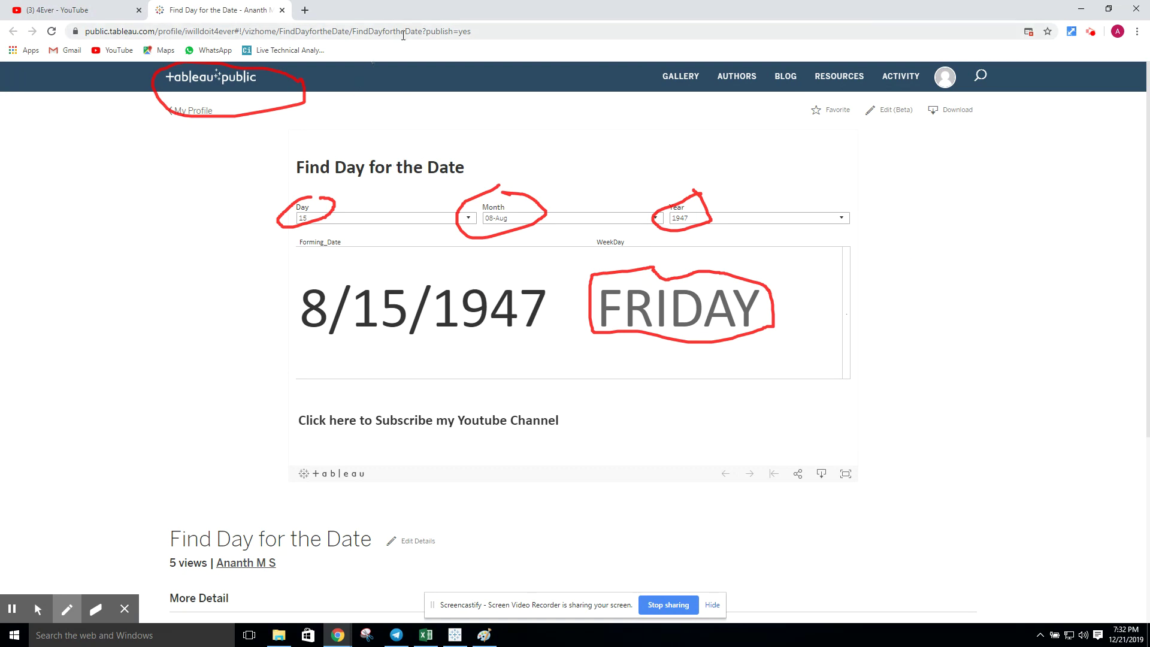
Look over the published dashboard page and erase all the pen marks on it.
scroll(822, 359, "down", 2)
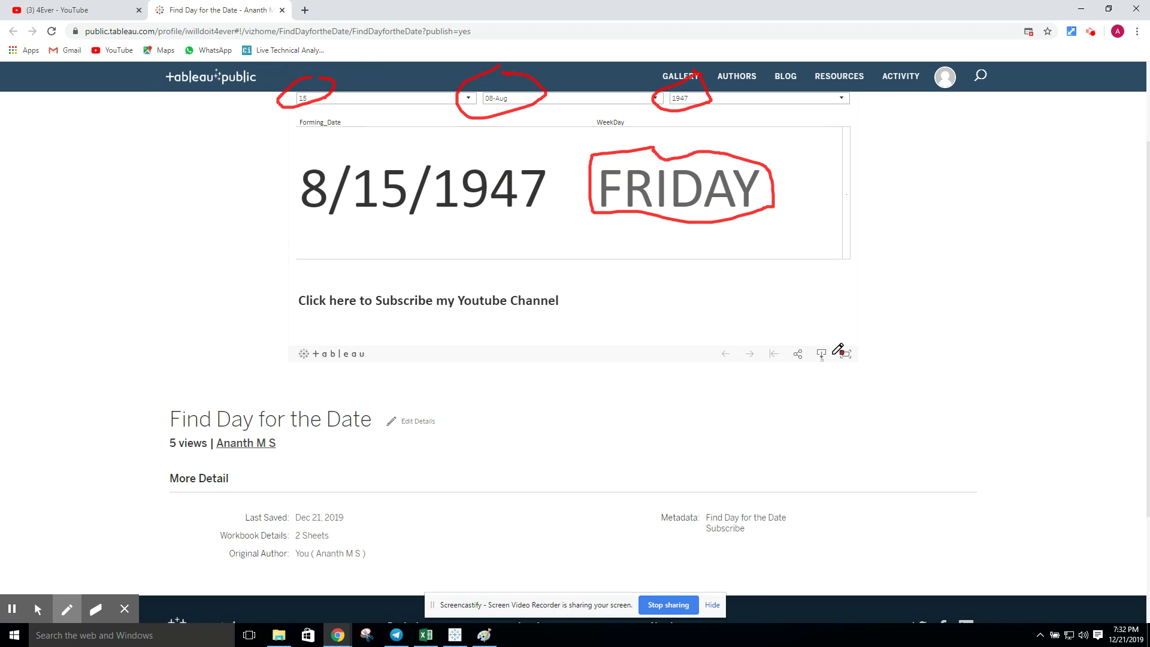
scroll(985, 397, "up", 2)
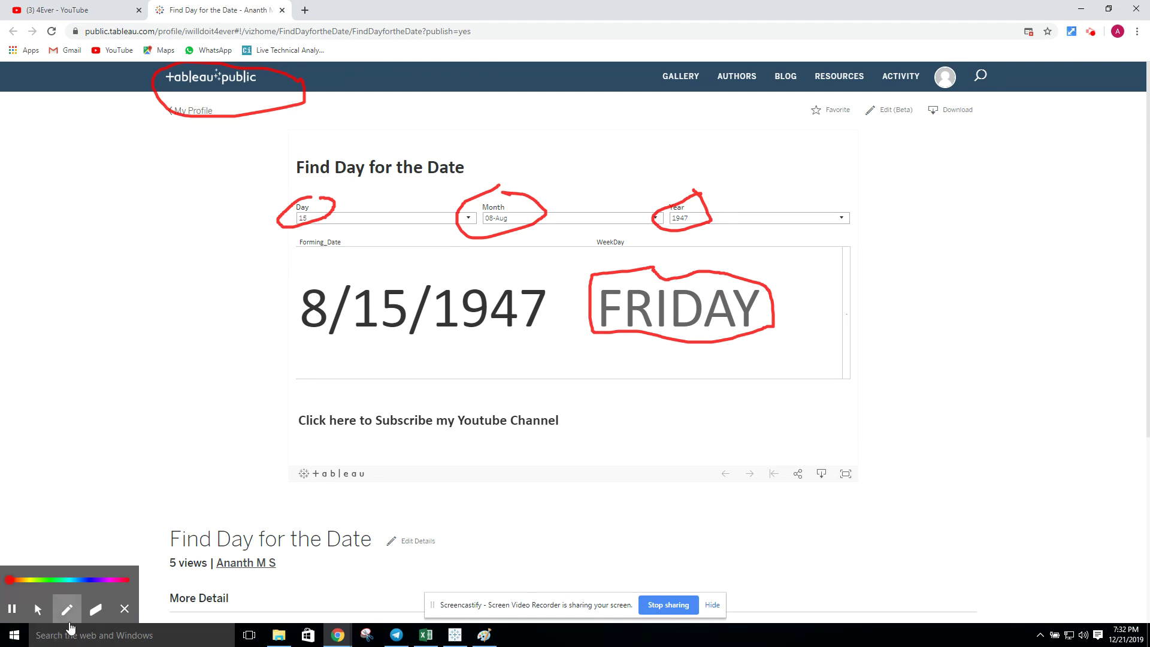
left_click(95, 609)
left_click(27, 580)
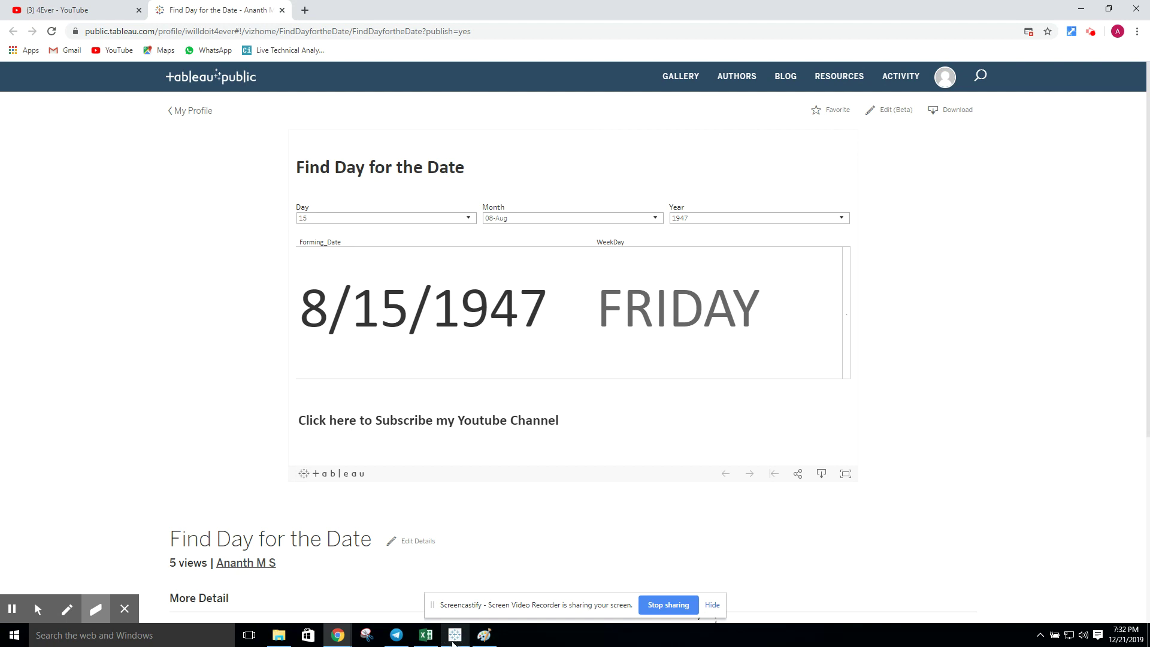
View the Find Day for the Date dashboard in Tableau Public, and switch to the TN-Image topic outline in Paint.
mouse_move(453, 642)
left_click(458, 634)
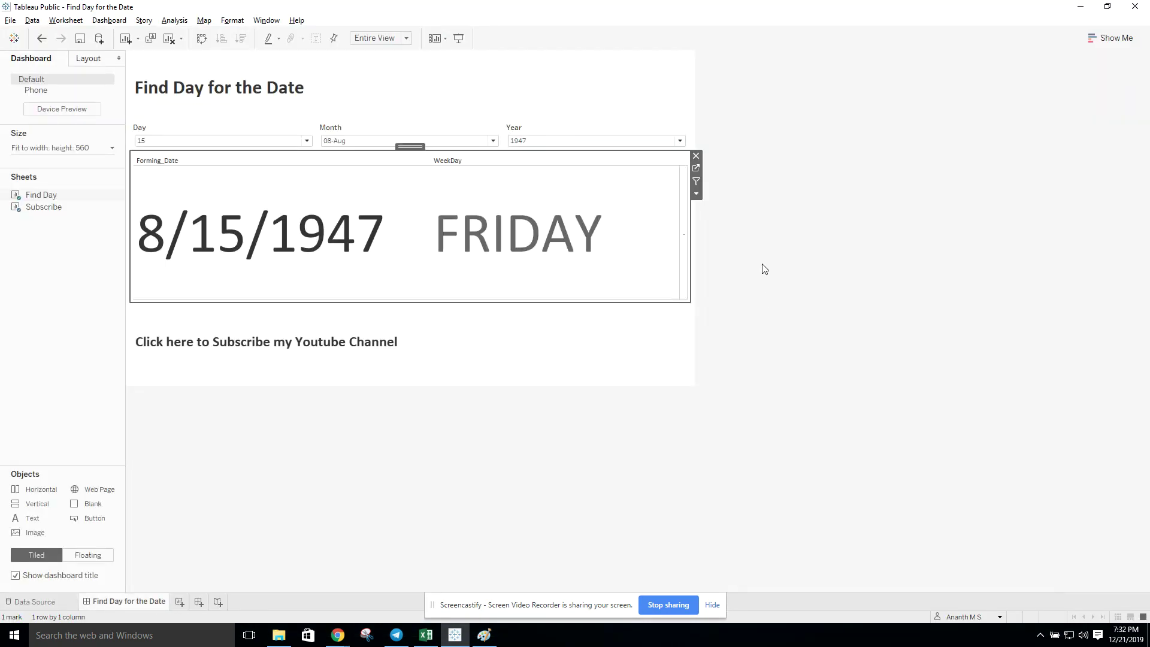
left_click(783, 232)
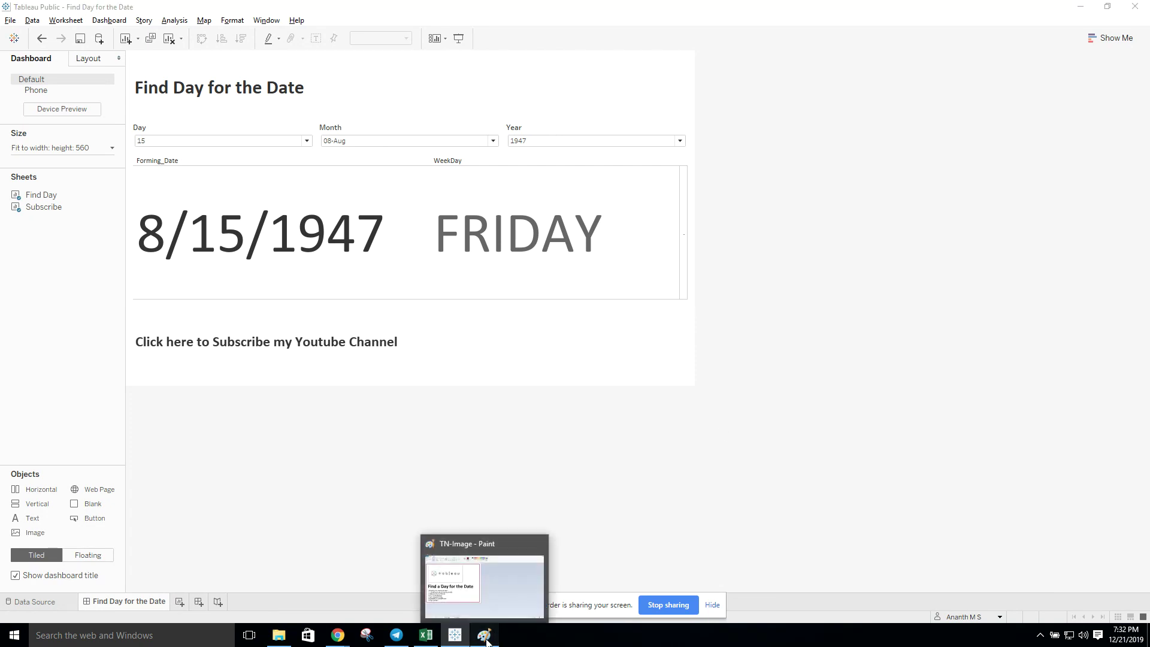
left_click(443, 549)
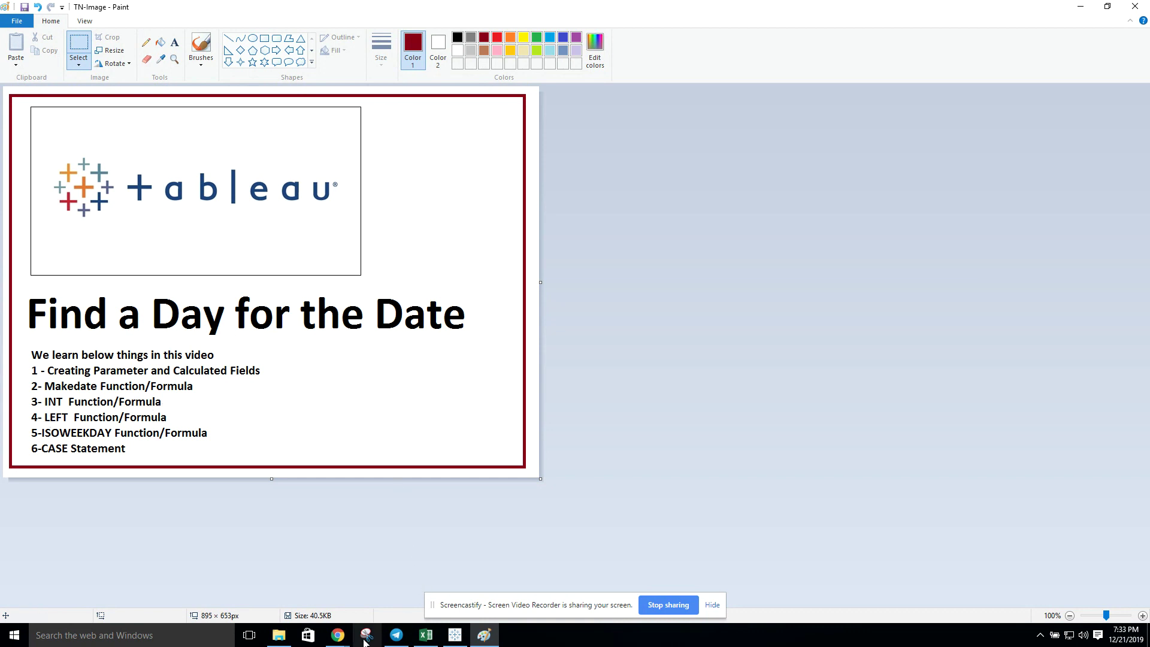
Switch back to Tableau Public and open the Find Day worksheet from the dashboard.
left_click(337, 635)
left_click(272, 584)
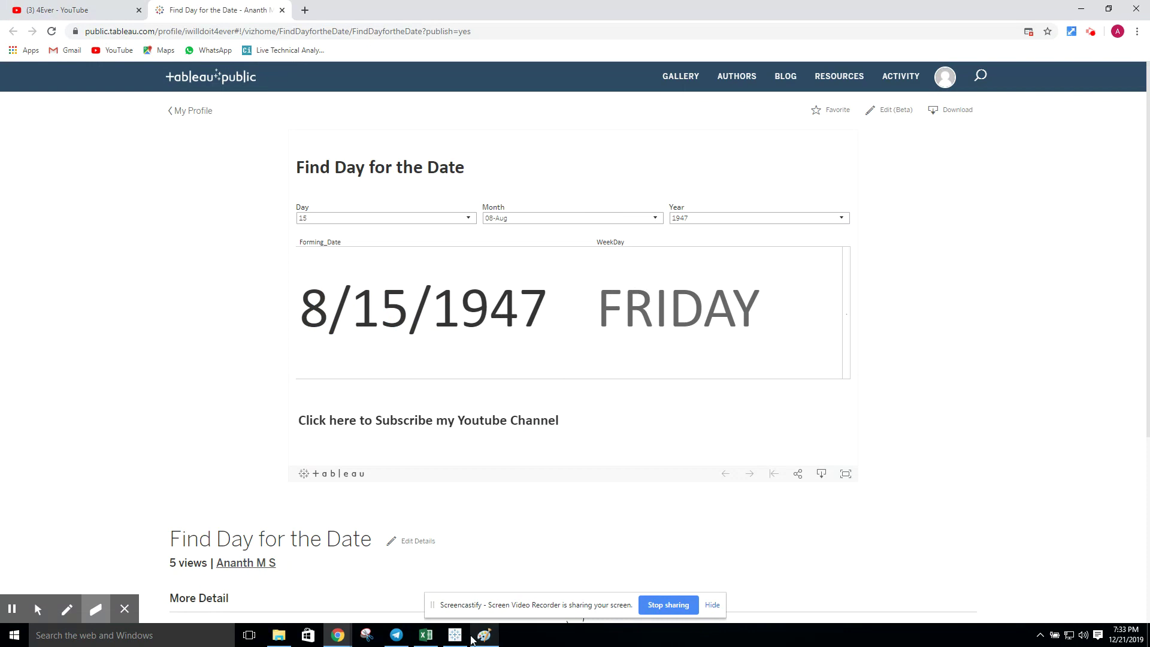
left_click(461, 639)
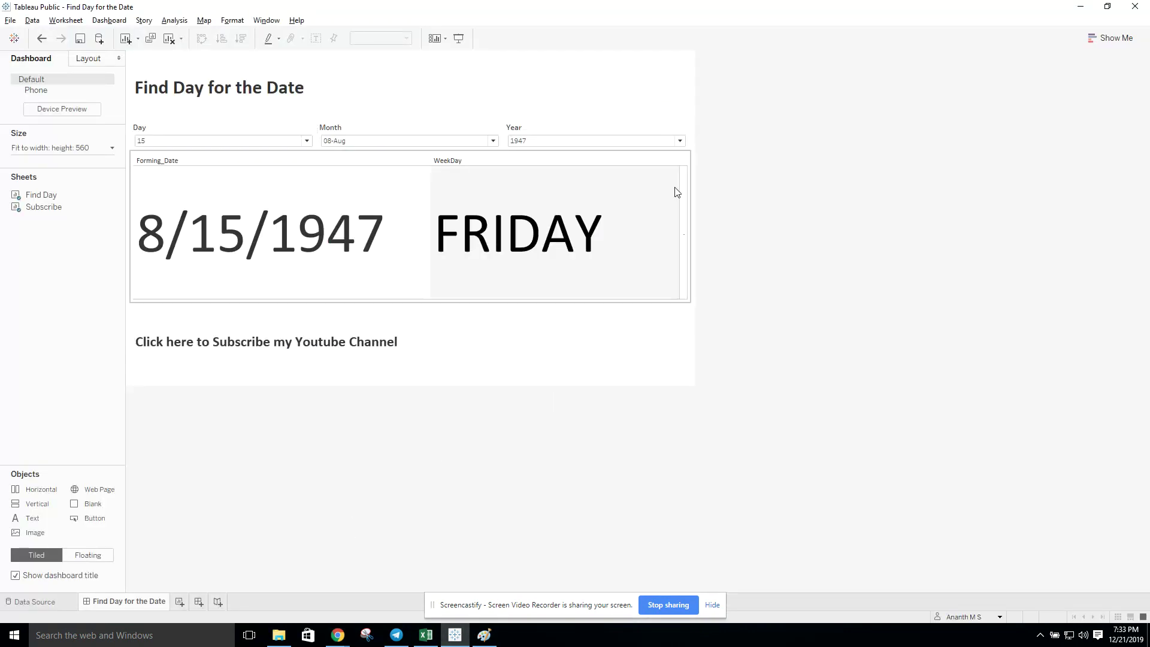
mouse_move(117, 198)
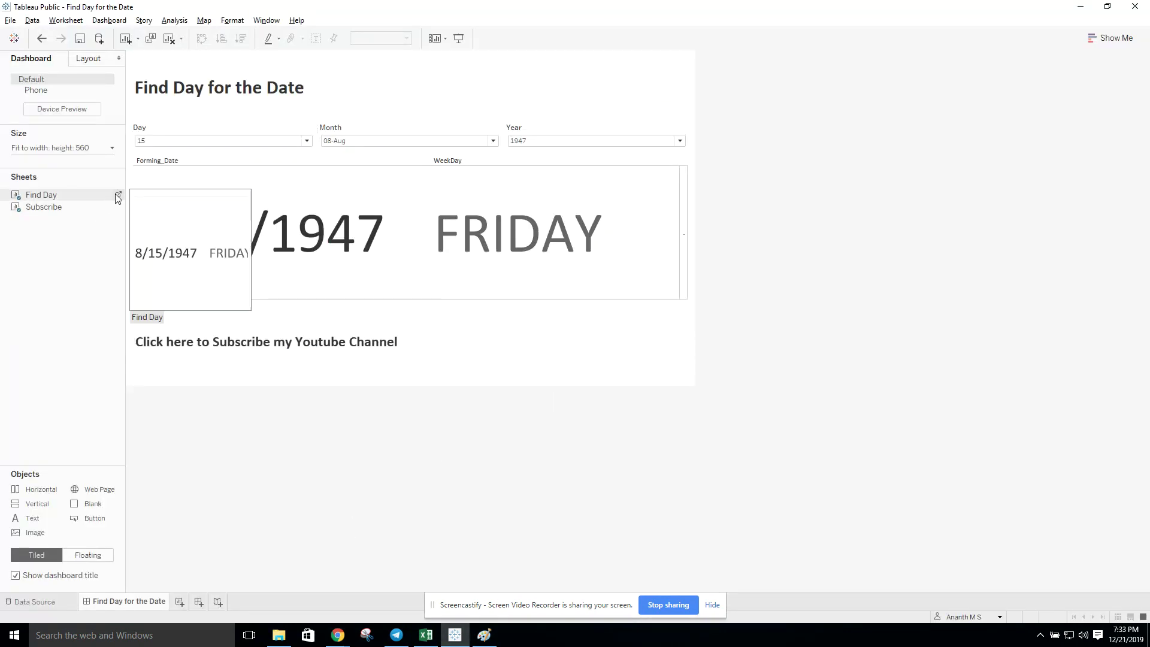
left_click(359, 281)
left_click(696, 168)
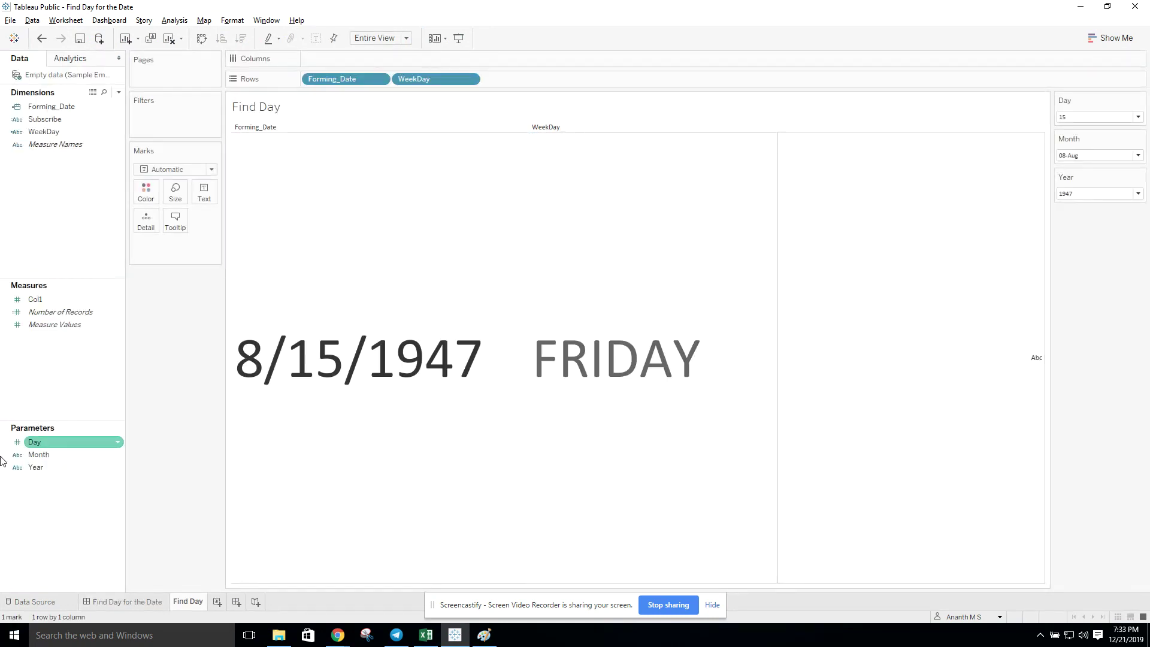
Examine the Day parameter's data type and full list of values, and the choices in its control.
right_click(44, 444)
left_click(97, 294)
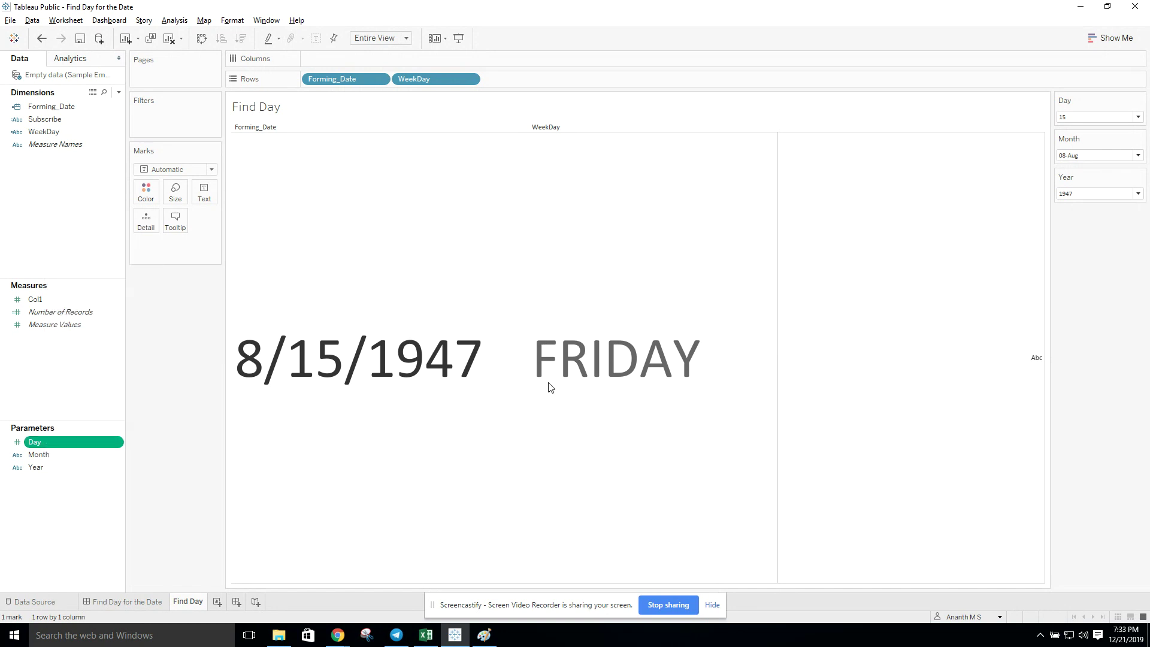
scroll(510, 395, "down", 5)
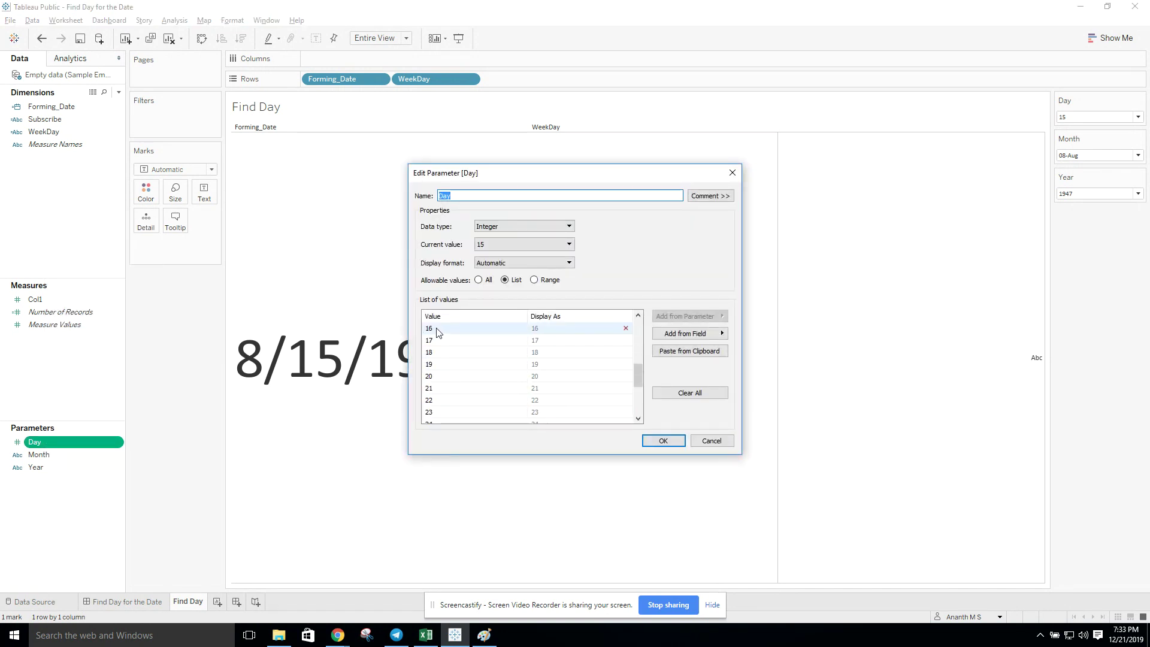
scroll(437, 329, "down", 3)
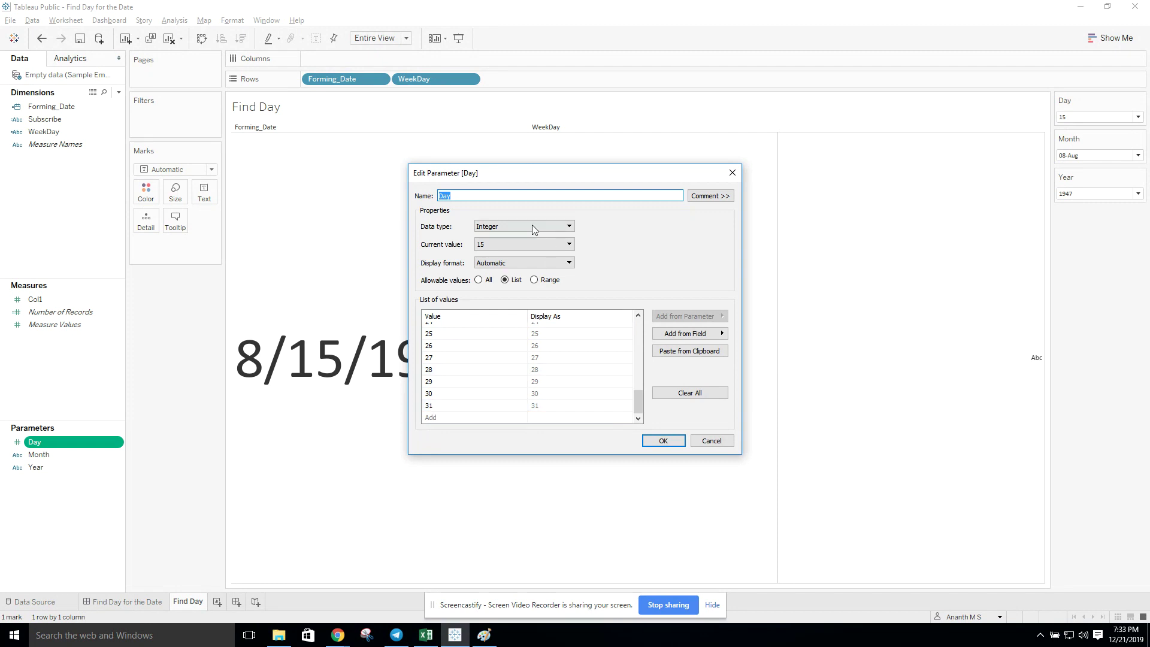
left_click(732, 173)
left_click(1108, 119)
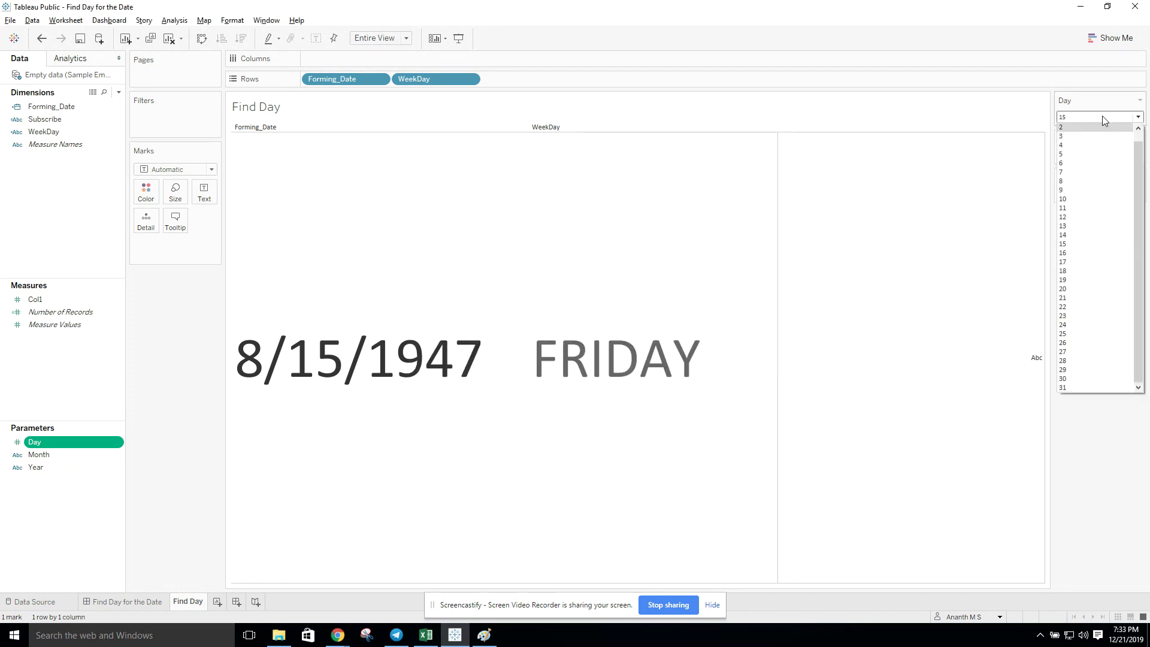
left_click(1106, 119)
Examine the Month parameter's data type and list of values, leaving its definition unedited.
right_click(45, 455)
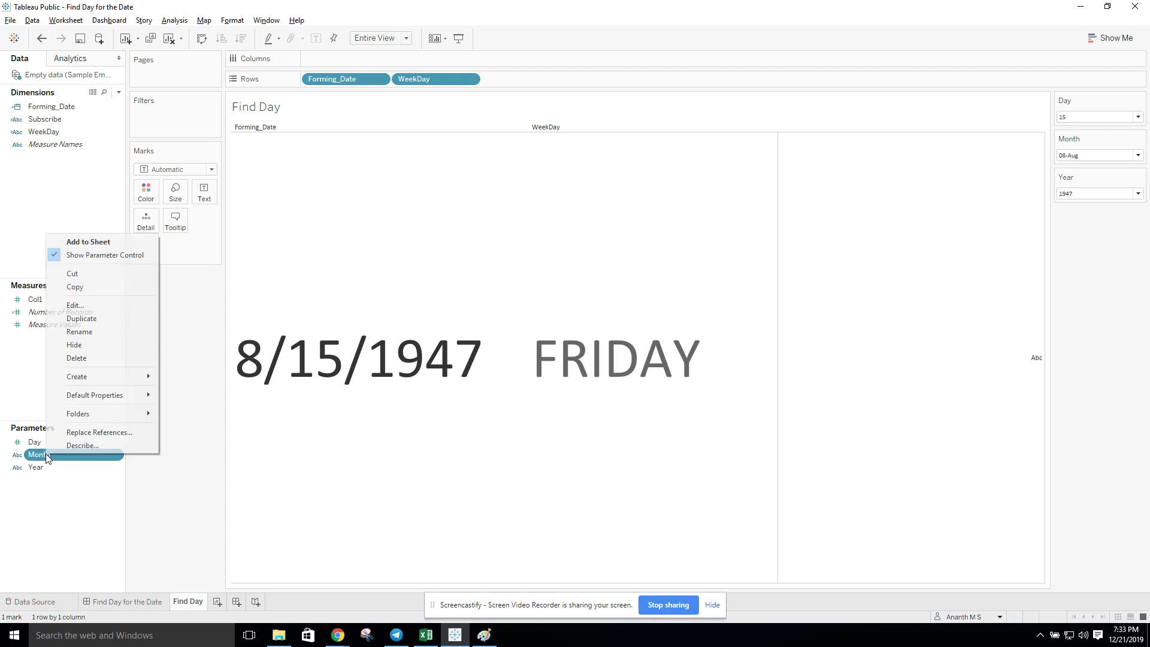
left_click(92, 306)
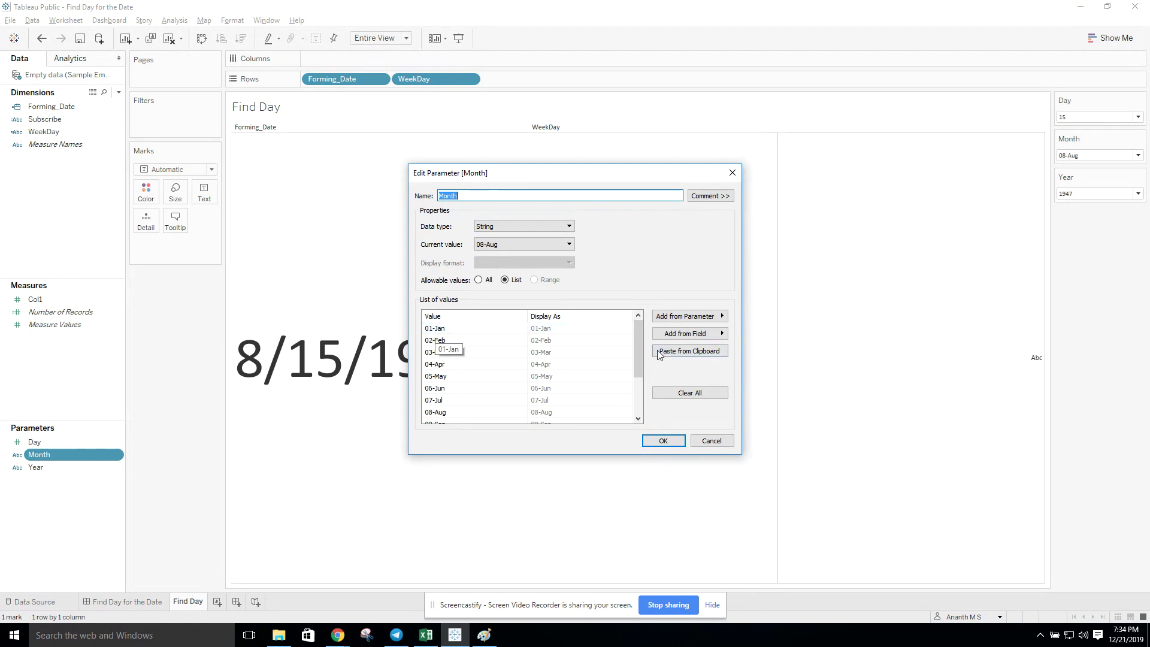
mouse_move(639, 350)
left_mouse_down()
mouse_move(638, 387)
mouse_move(637, 359)
left_mouse_up()
left_click(712, 441)
Examine the Year parameter's data type and list of values from first to last, and the choices in its control.
left_click(64, 468)
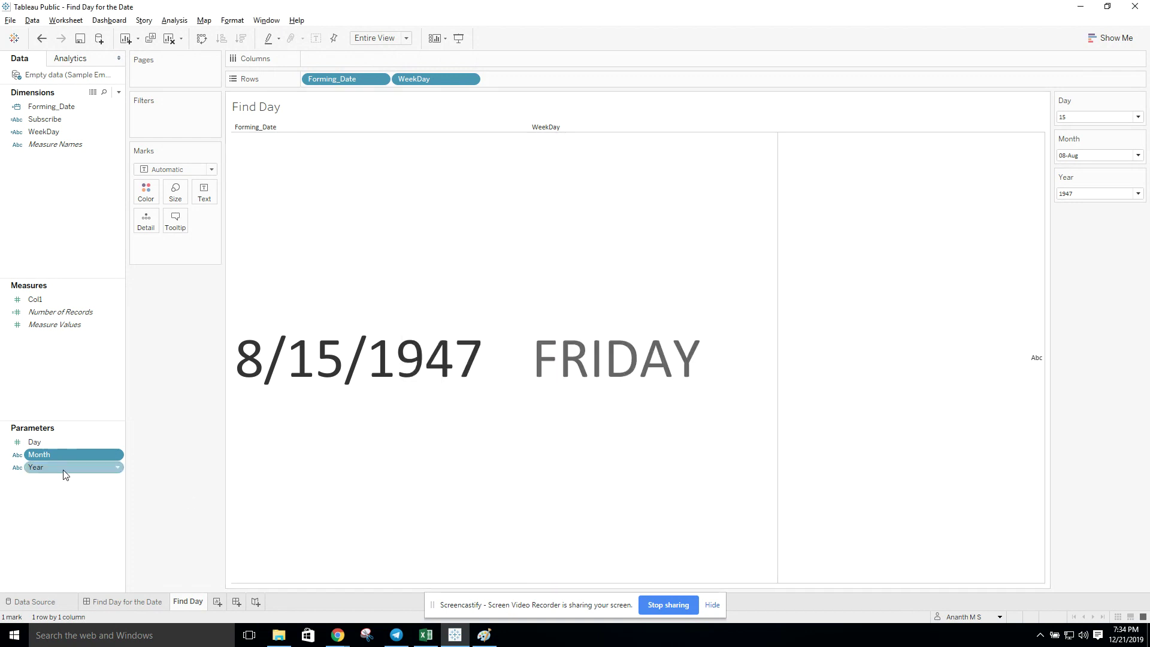
right_click(64, 468)
left_click(98, 321)
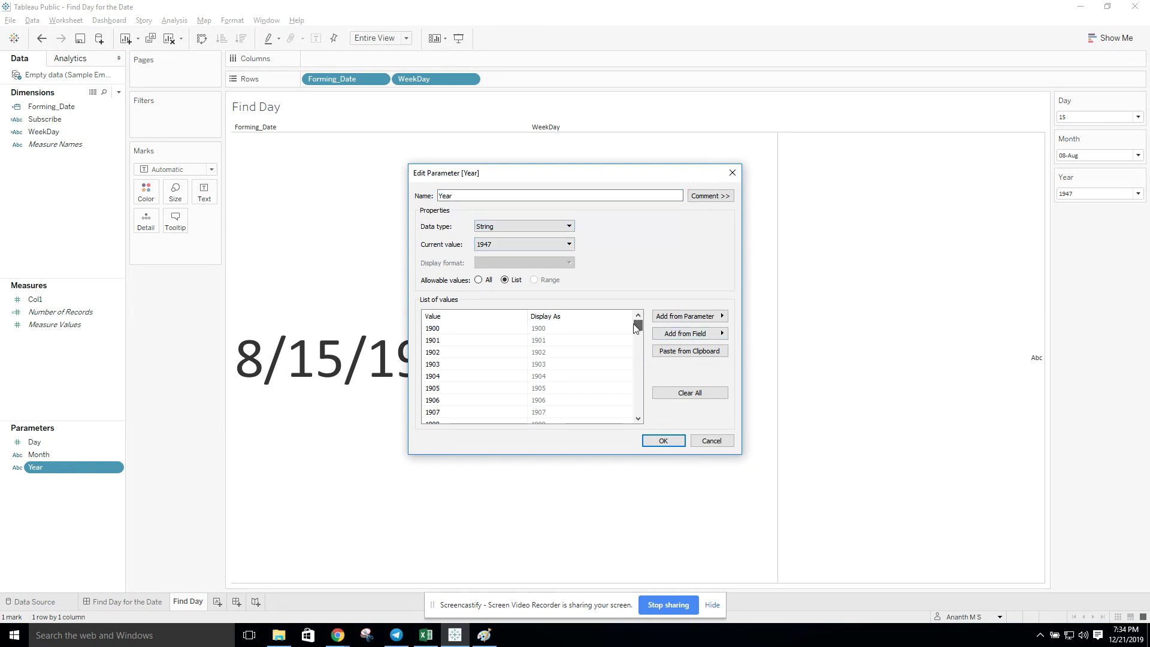
left_click(428, 330)
left_click_drag(638, 327, 642, 433)
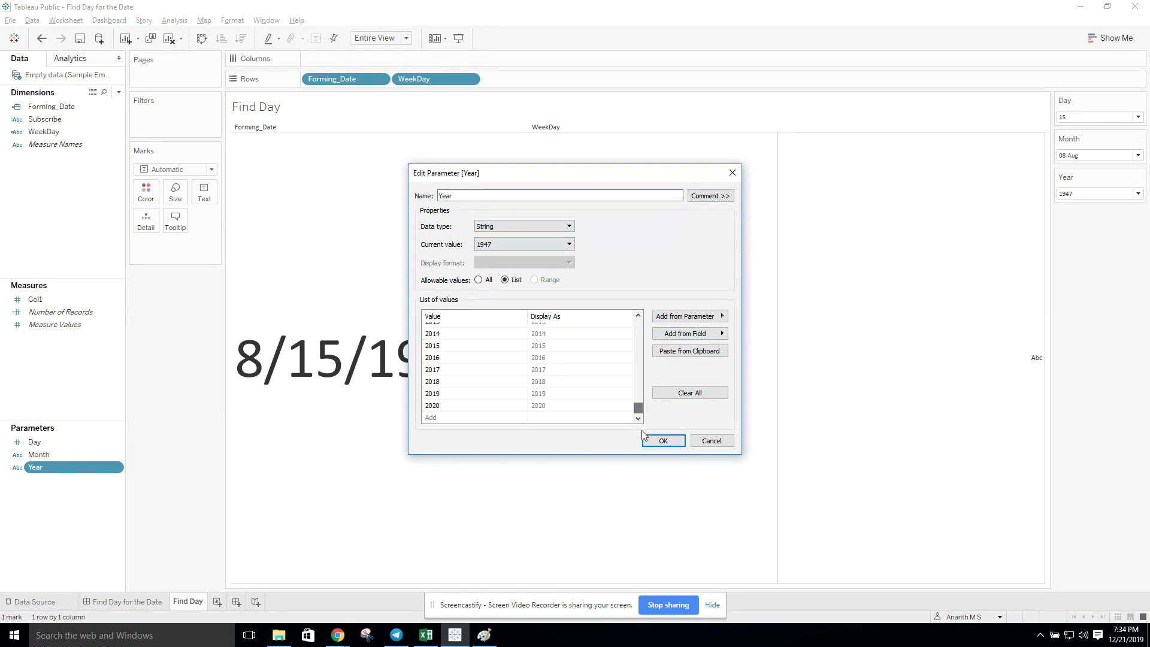
left_click(719, 440)
left_click(1082, 193)
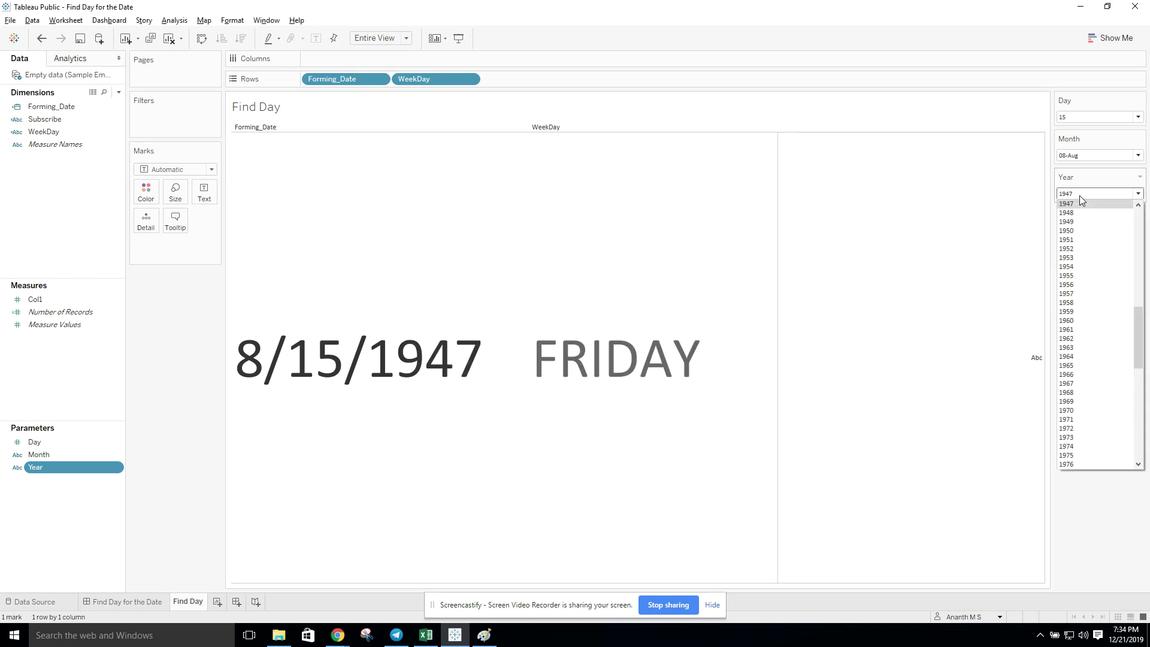
left_click(1080, 196)
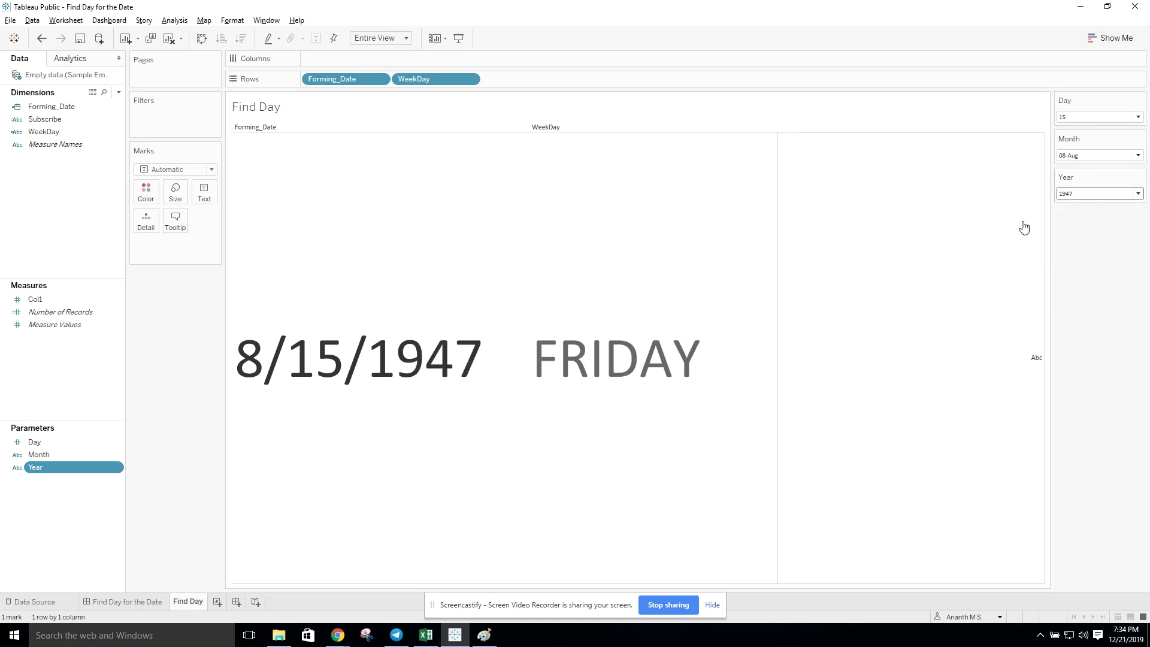
Check the available choices in the Day, Month and Year parameter controls without changing the selections.
left_click(1084, 119)
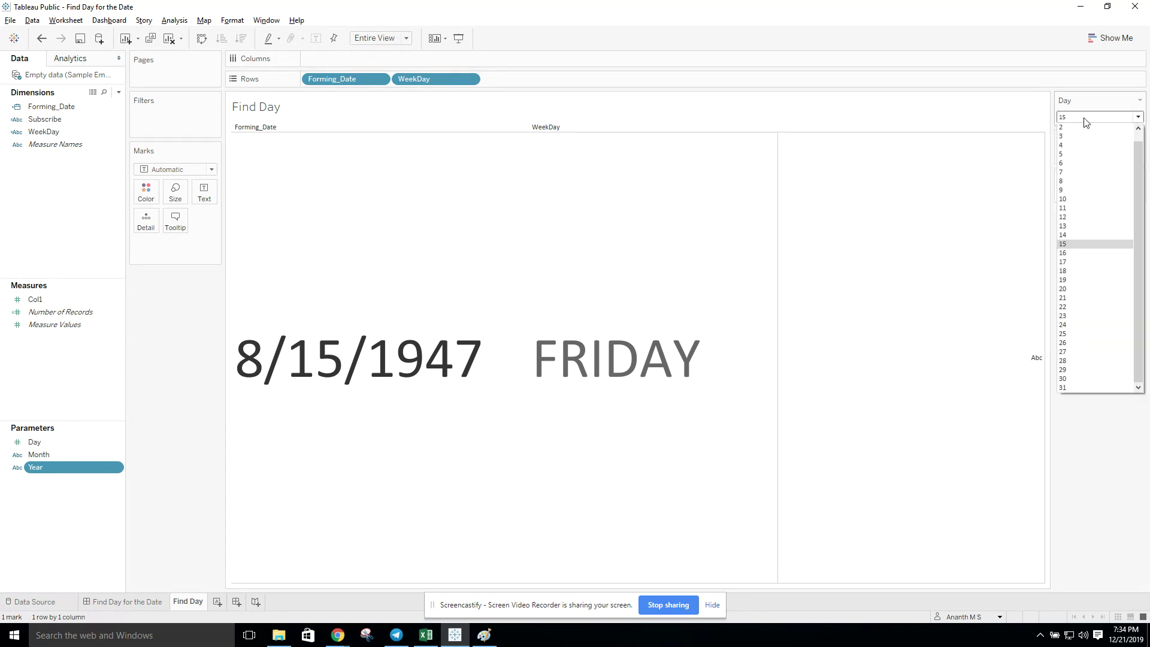
left_click(1084, 120)
left_click(1079, 157)
left_click(1078, 156)
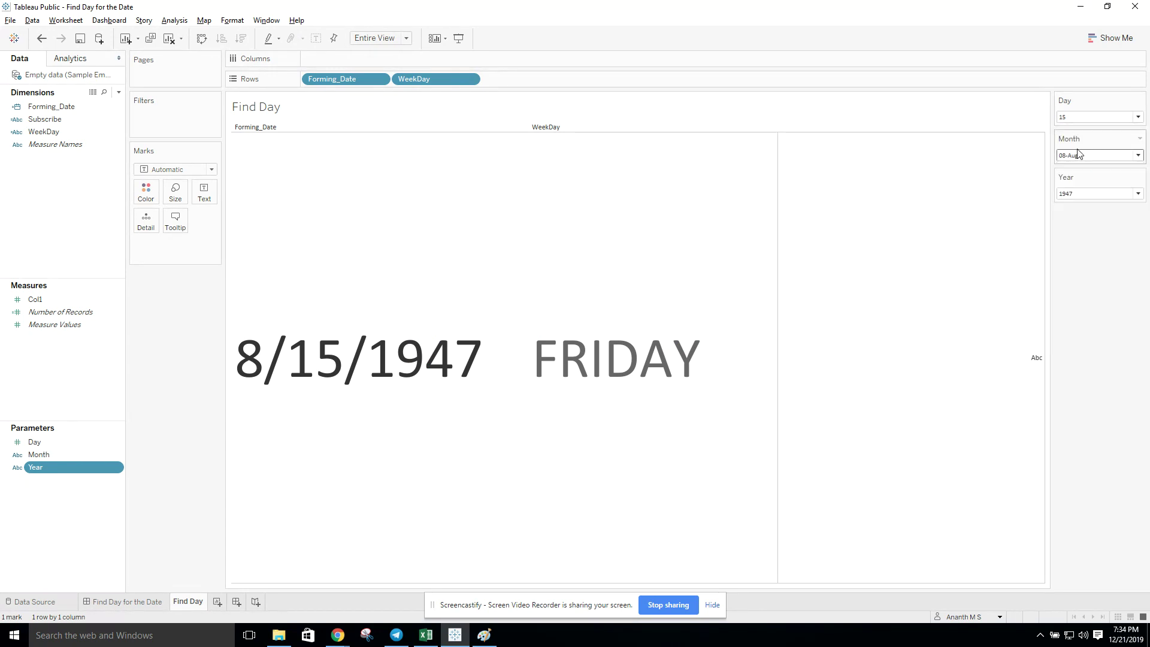
left_click(1088, 193)
left_click(1068, 184)
Open the Forming_Date calculated field for editing and examine the MAKEDATE function's description.
right_click(85, 106)
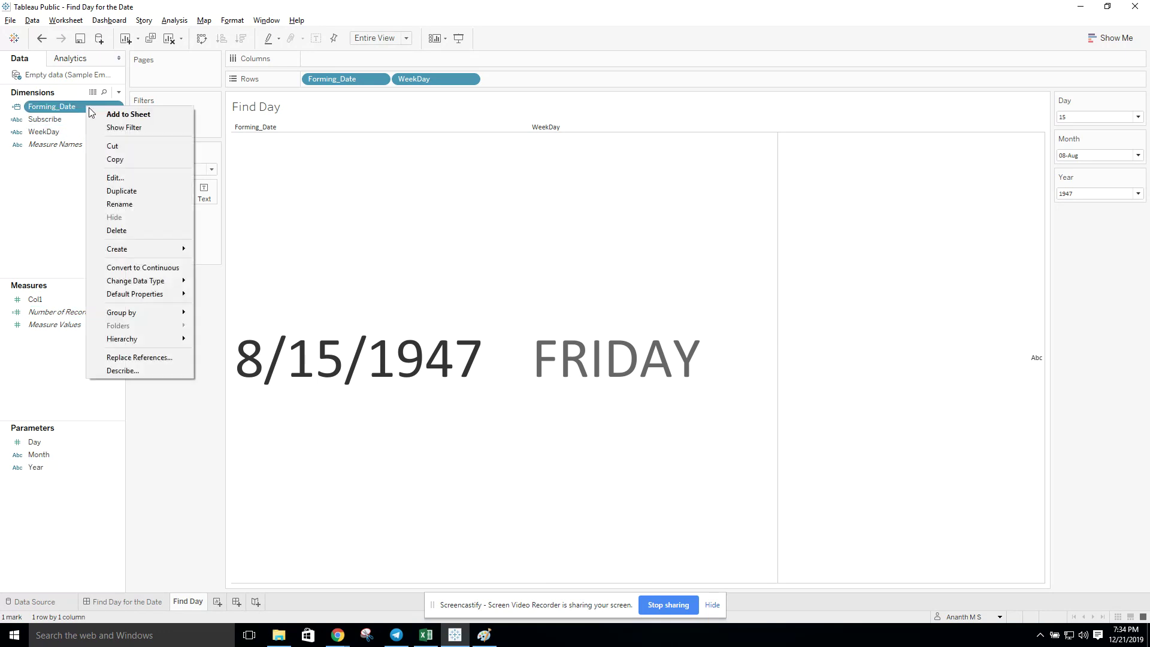
left_click(121, 177)
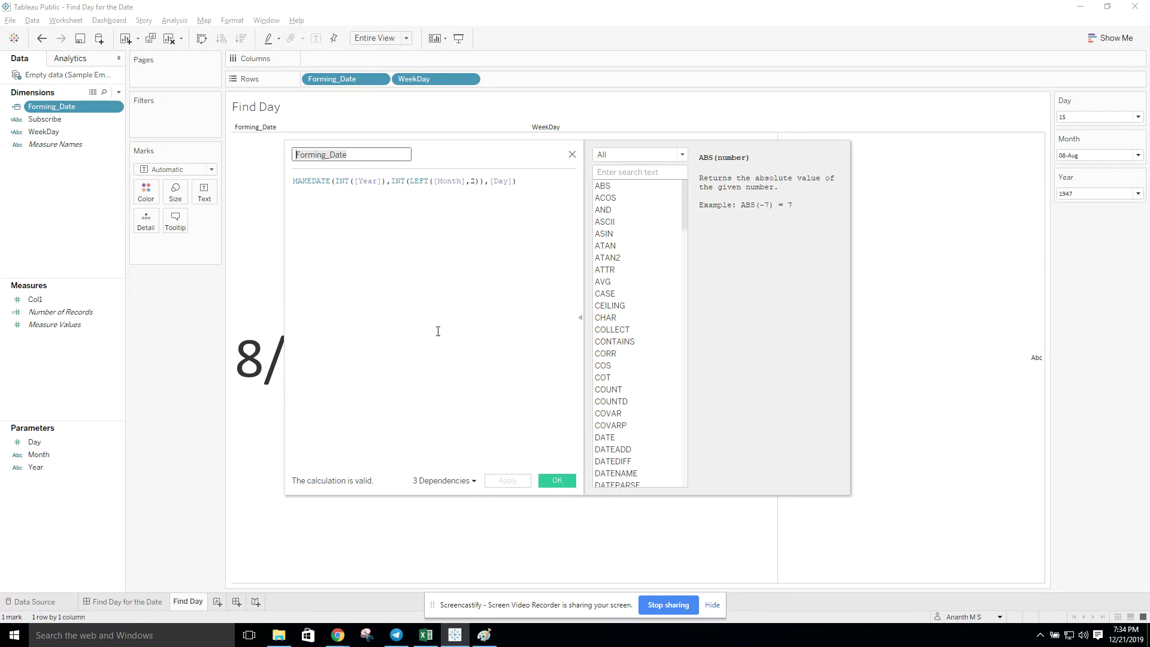
left_click(371, 285)
left_click(317, 189)
double_click(318, 189)
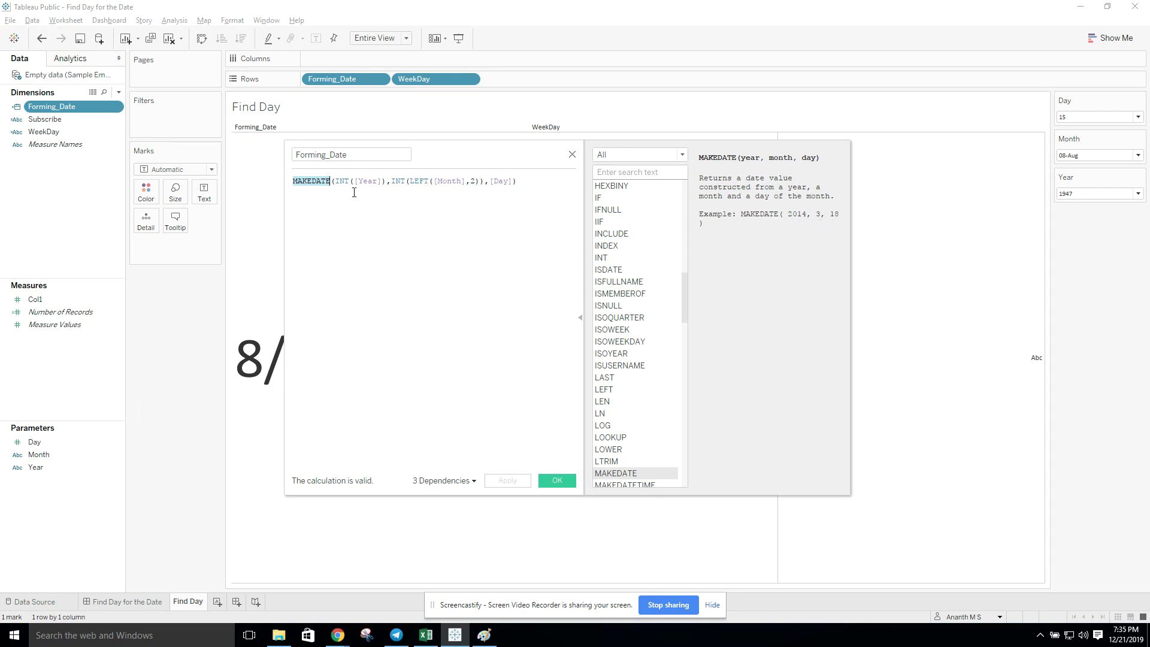
Examine the INT([Year]) argument and the INT description in the Forming_Date formula, and review MAKEDATE's syntax again.
left_click(327, 214)
left_click_drag(336, 180, 378, 181)
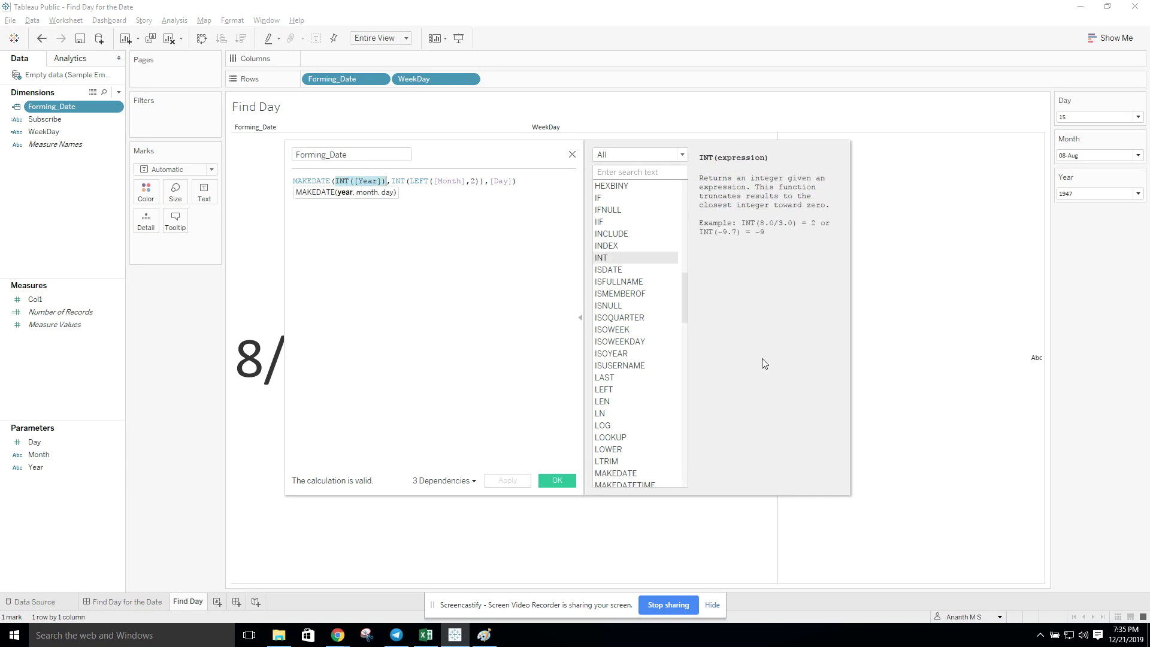
left_click(443, 259)
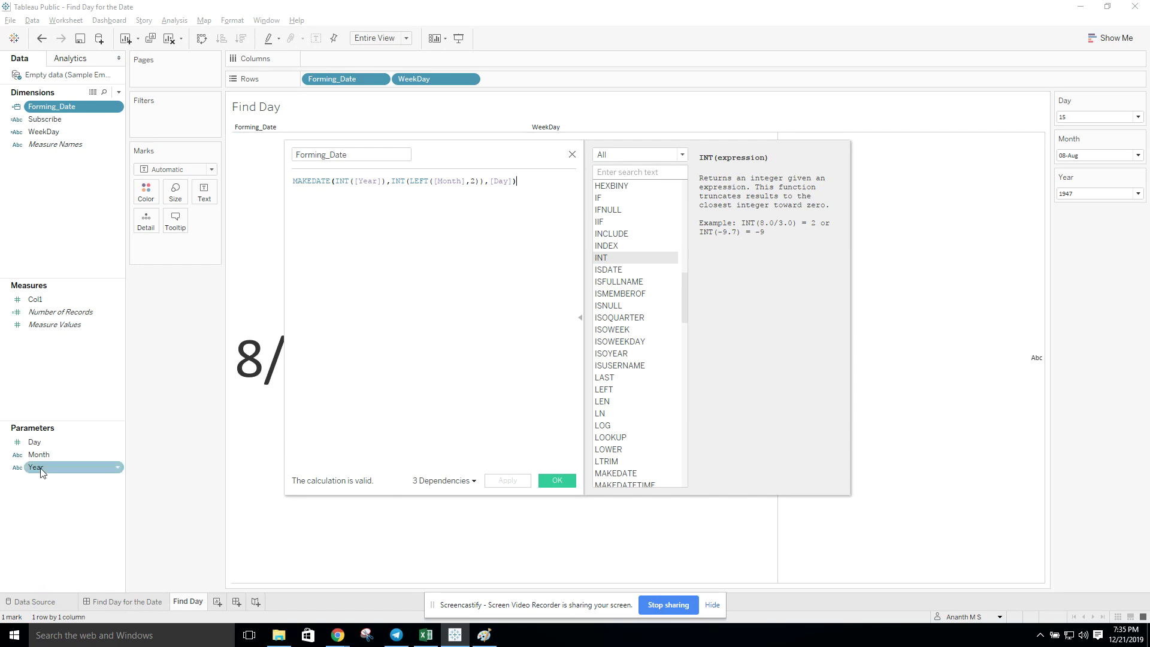
double_click(341, 181)
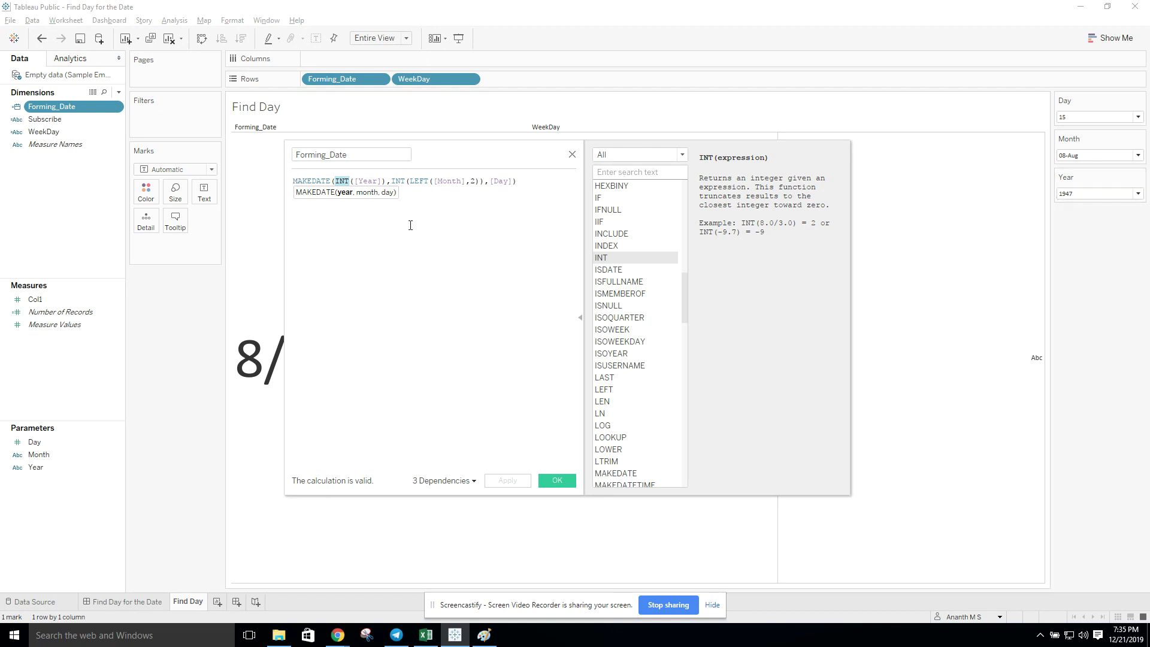
left_click(365, 193)
double_click(319, 186)
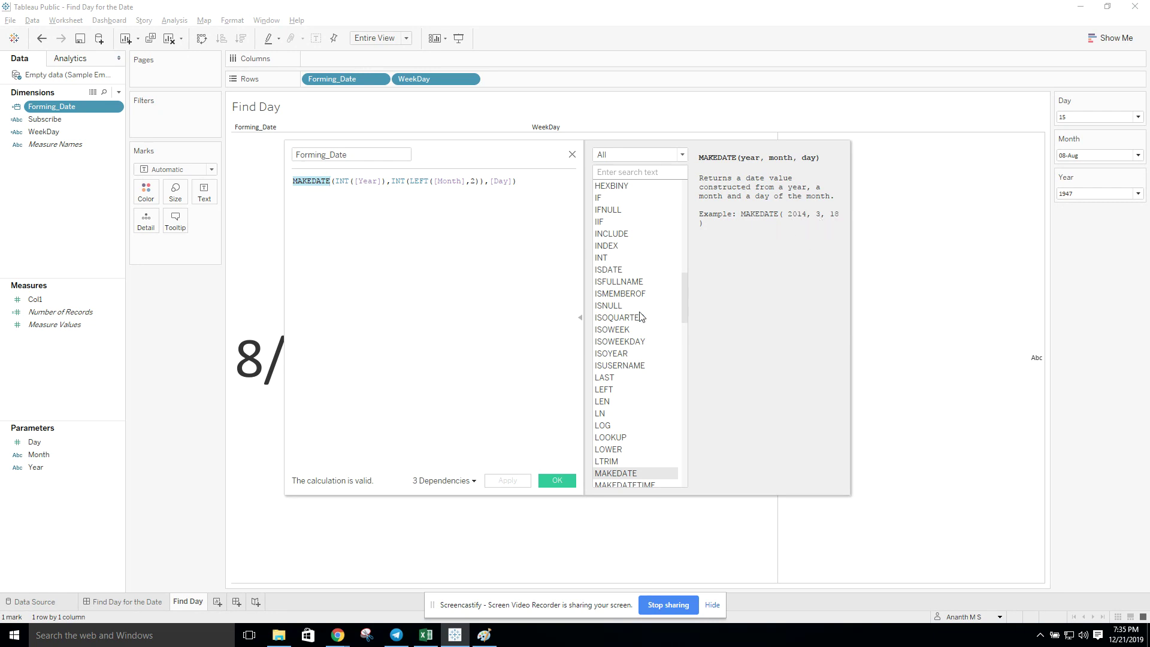
Examine the Year and Month arguments in the Forming_Date formula, including how LEFT and INT convert the Month parameter.
double_click(342, 181)
left_click(372, 181)
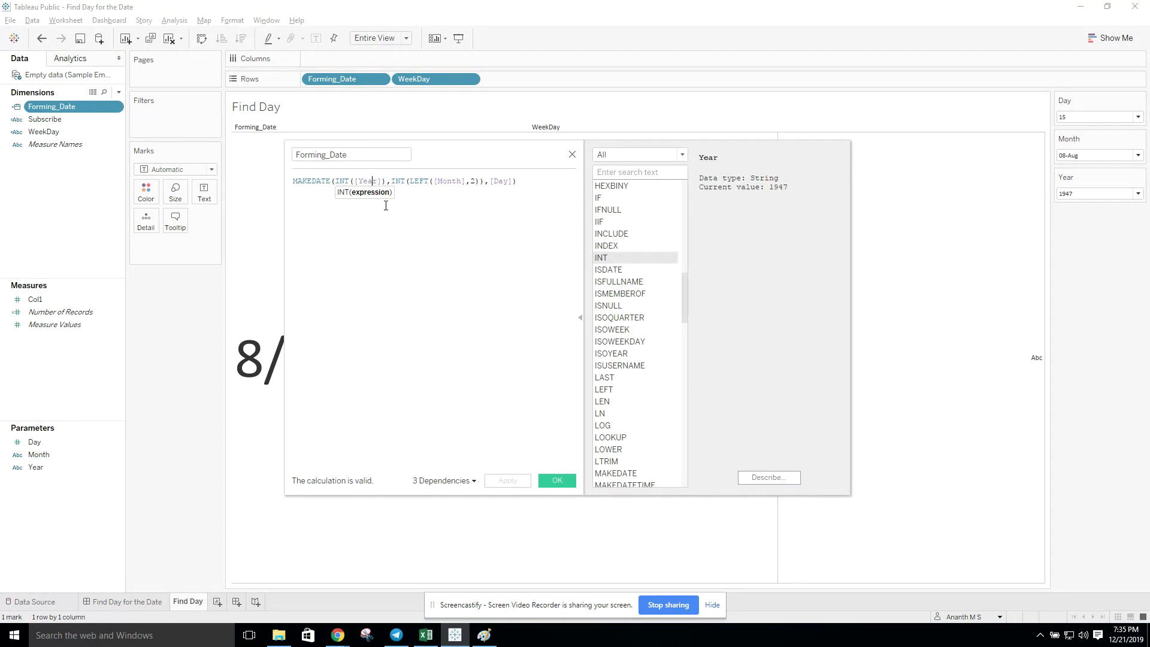
left_click(453, 181)
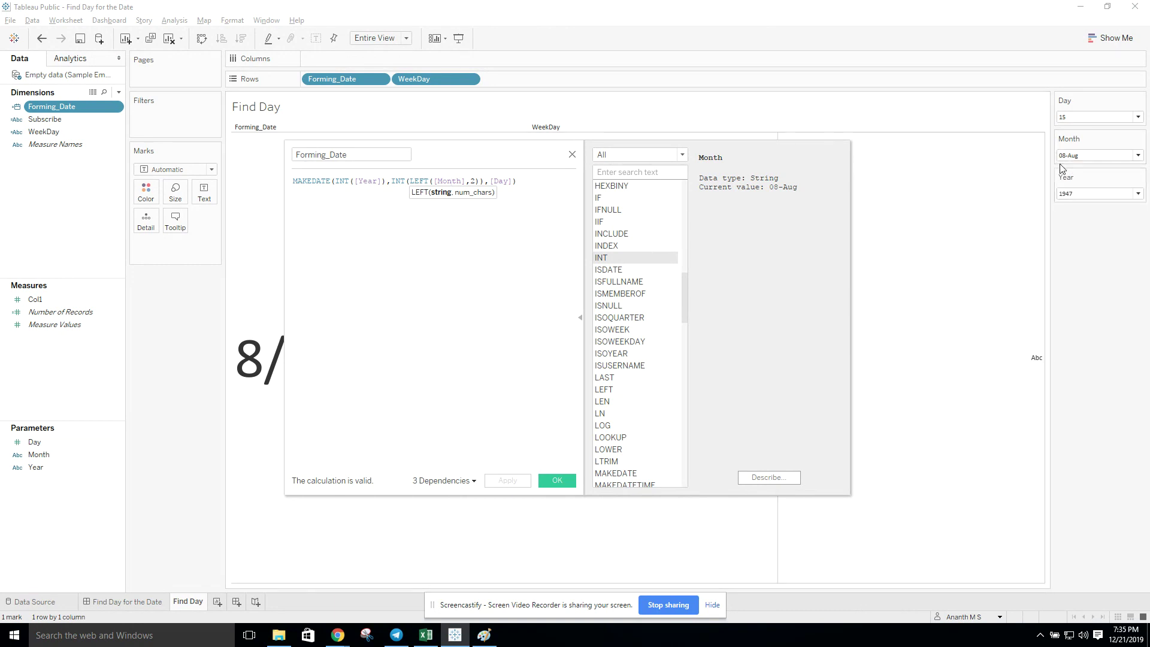
double_click(421, 181)
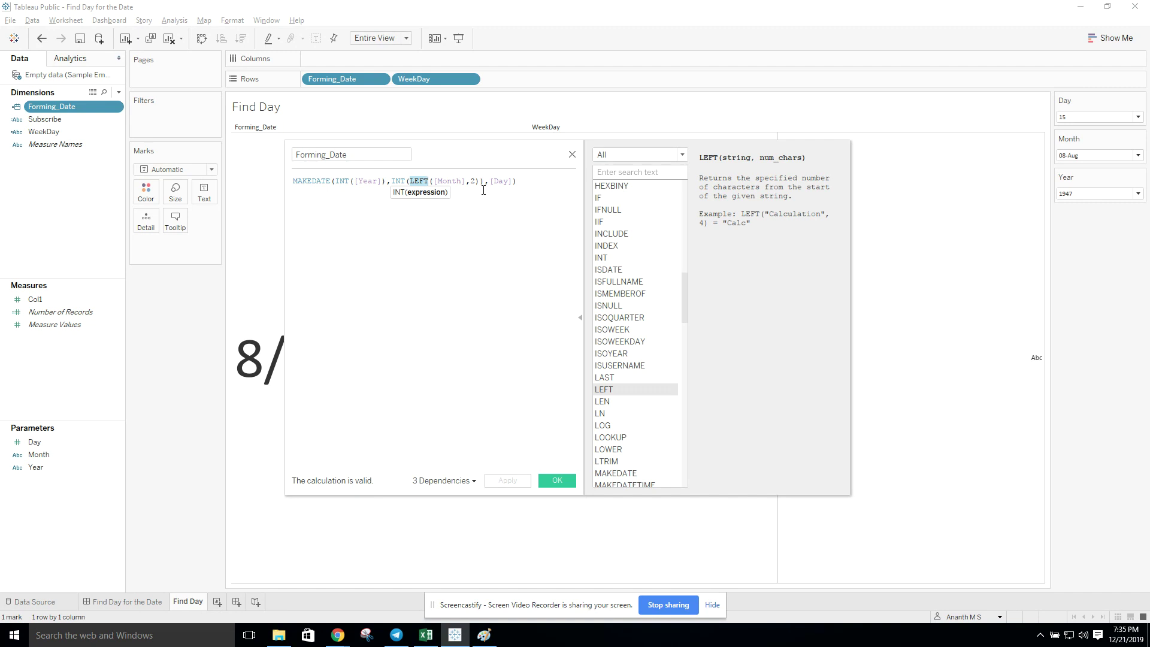
double_click(398, 181)
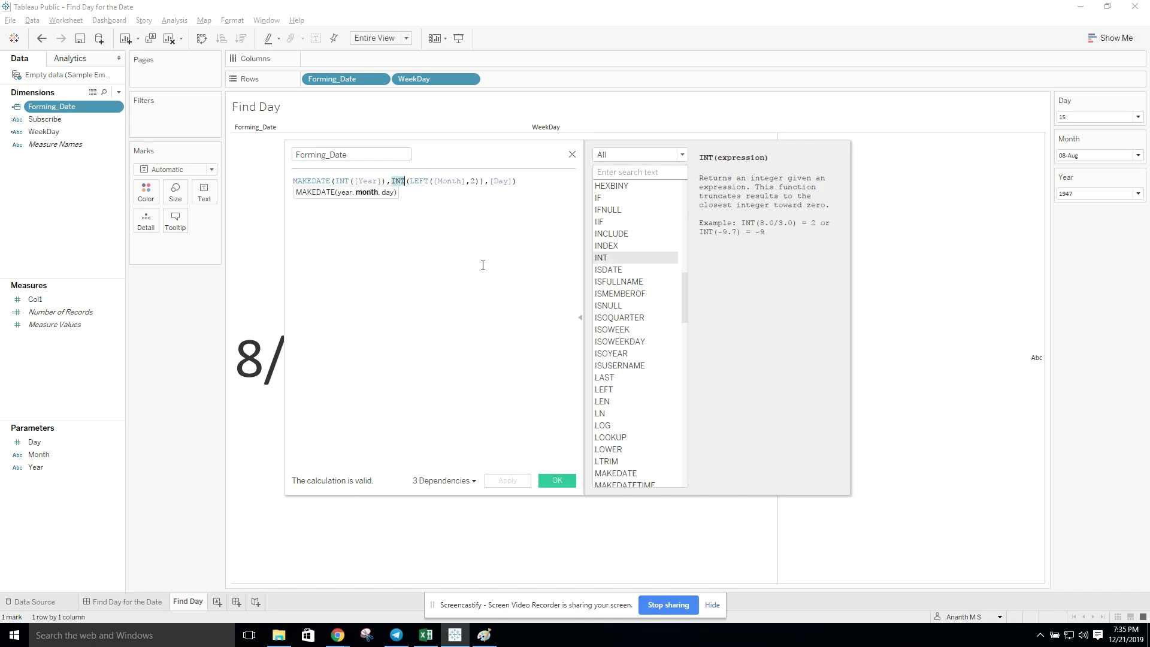
Examine the [Day] argument and the MAKEDATE description in the Forming_Date formula, and close the calculation without changes.
double_click(501, 180)
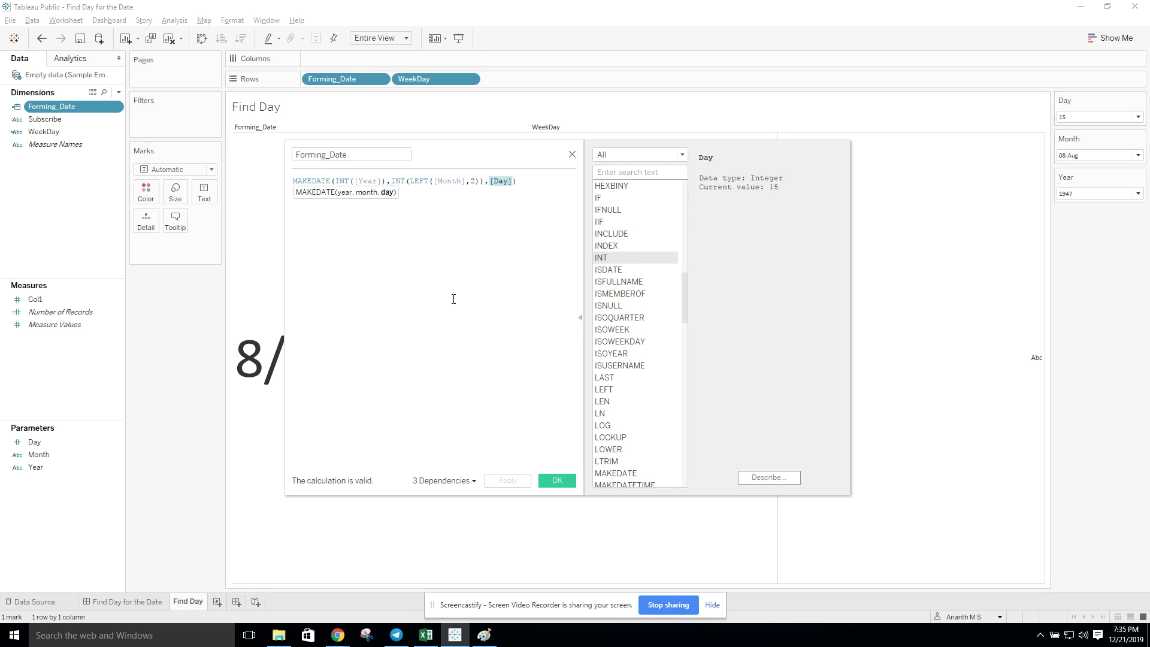
left_click(475, 273)
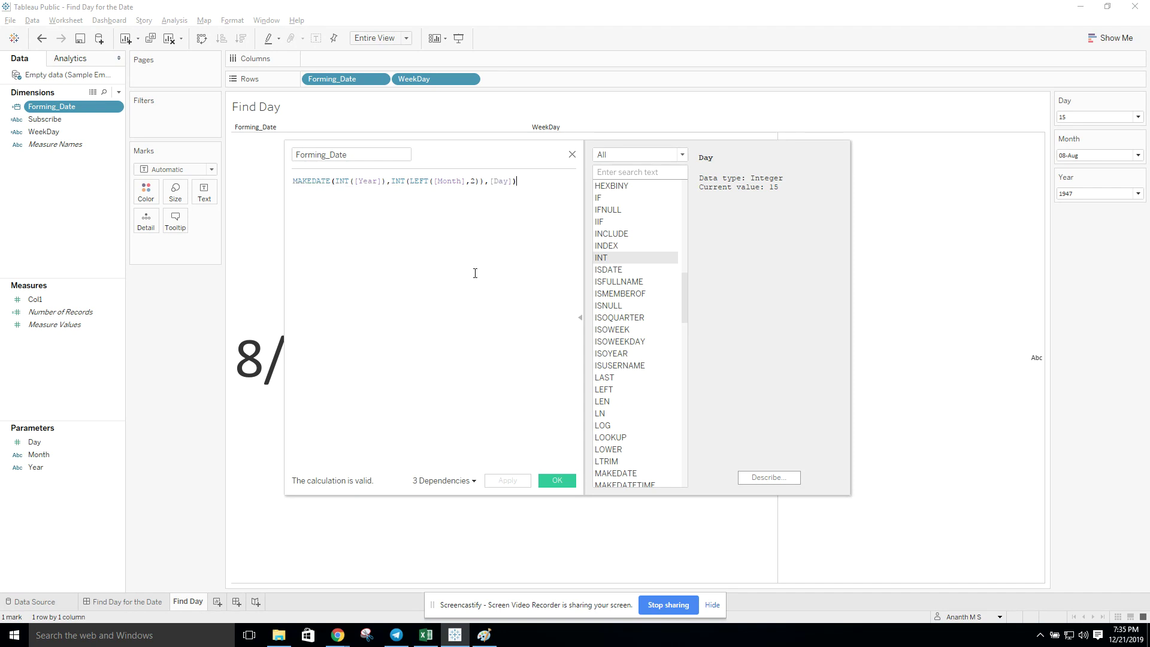
left_click(504, 181)
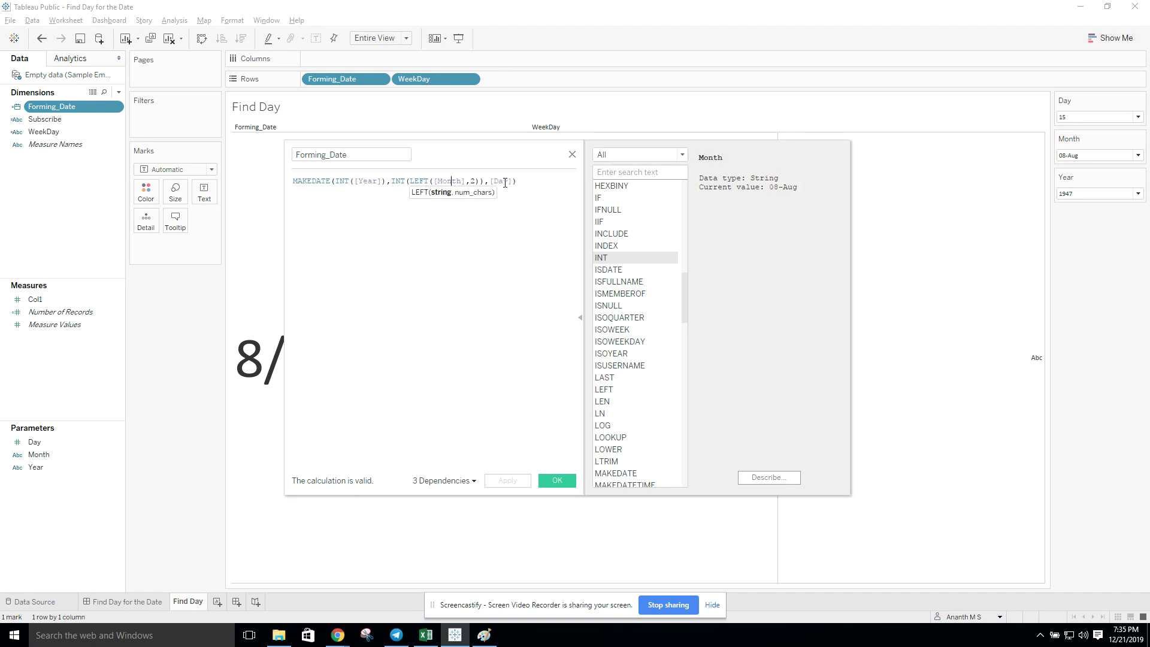
double_click(323, 182)
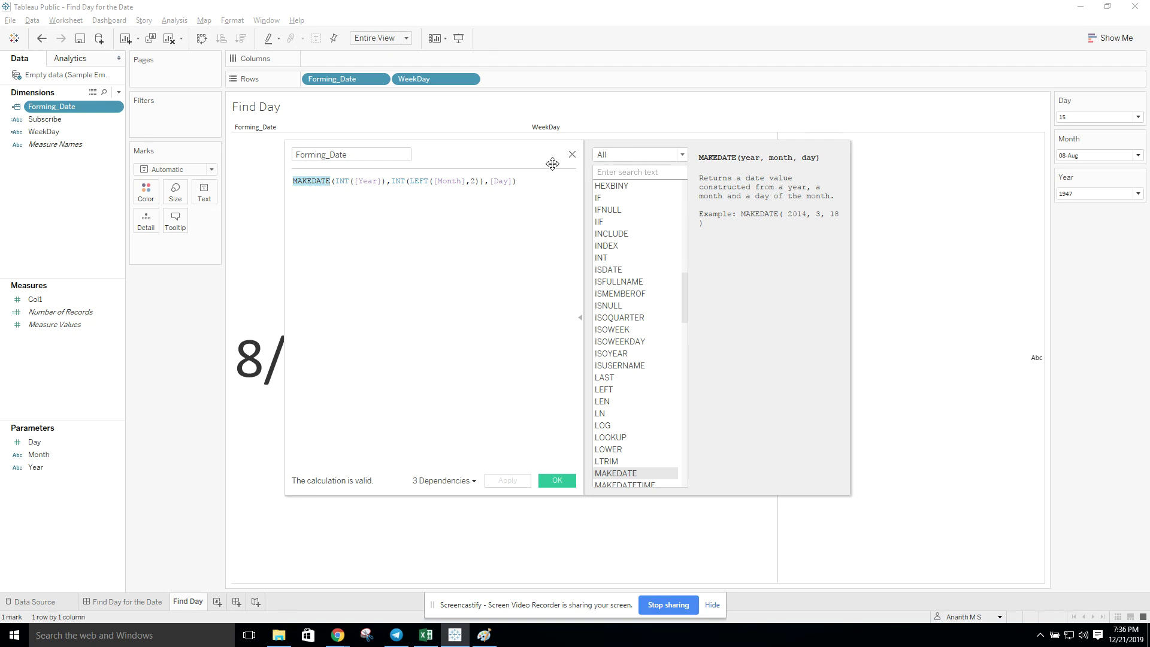
left_click(572, 156)
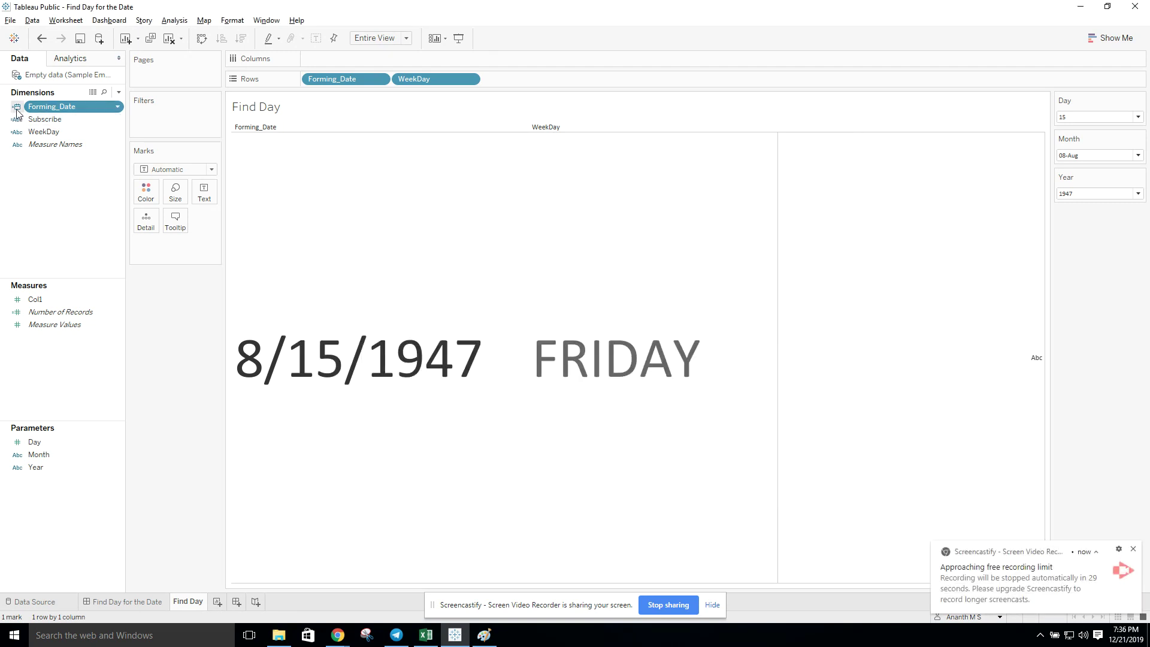
Open the WeekDay calculated field for editing and examine the description of the ISOWEEKDAY function.
right_click(43, 137)
left_click(72, 206)
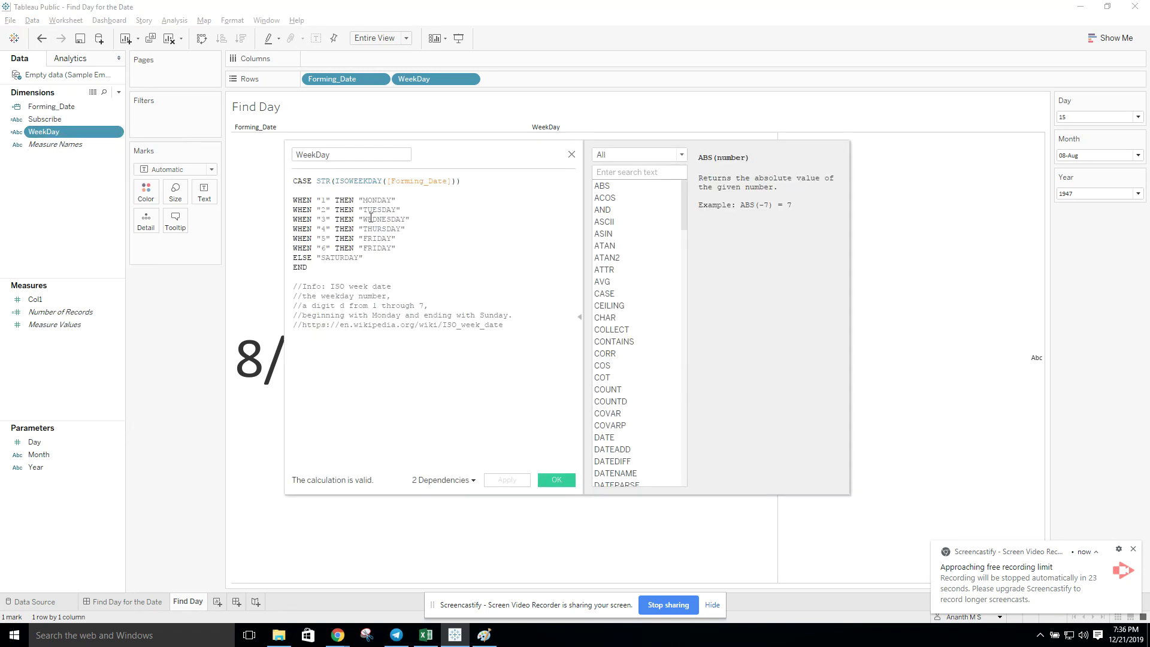
left_click(361, 180)
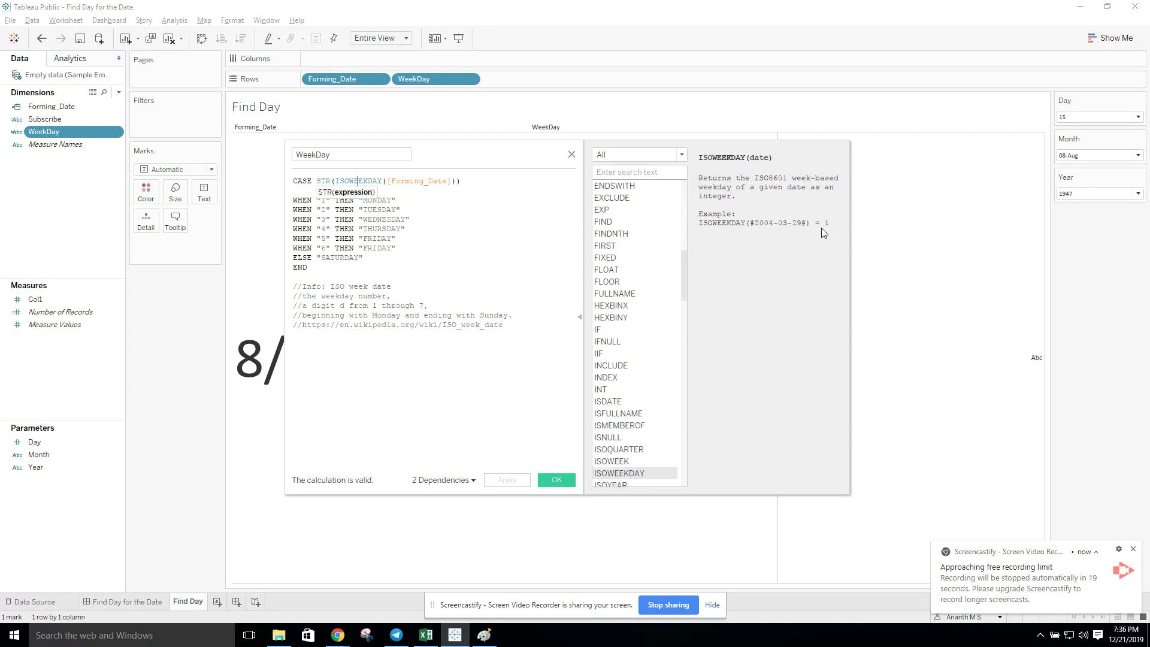
Review the CASE branches that map weekday numbers to day names in the WeekDay formula, and close the calculation without changes.
left_click(344, 231)
left_click(329, 257)
double_click(377, 201)
double_click(378, 210)
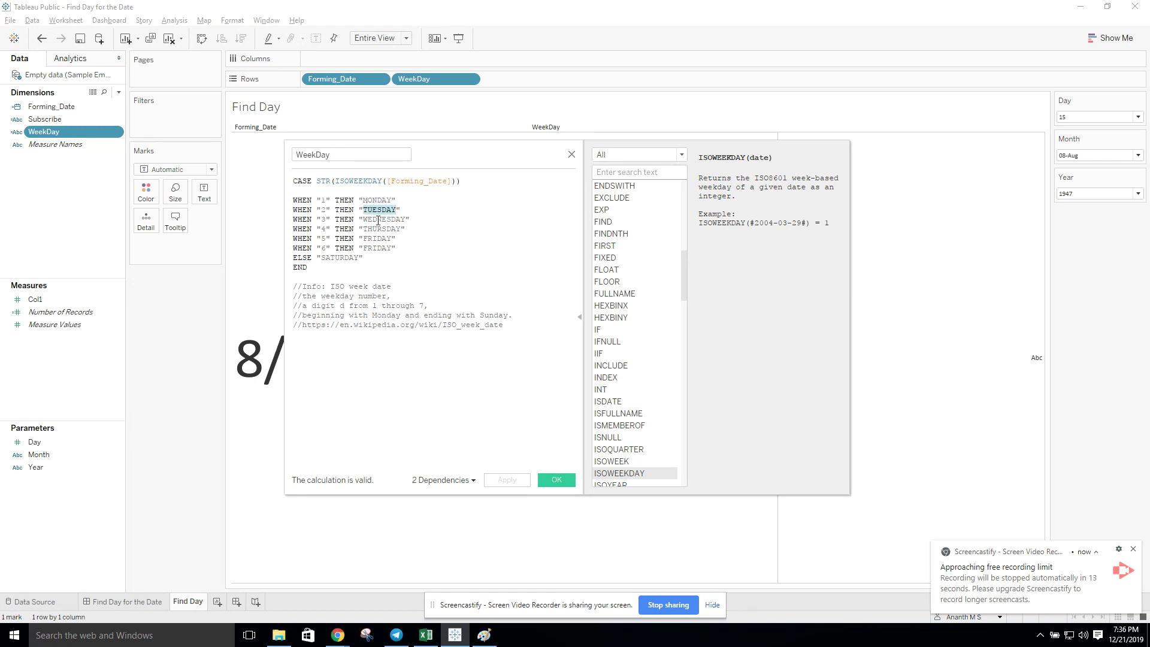
double_click(378, 219)
double_click(378, 228)
double_click(378, 239)
left_click(391, 269)
left_click(572, 155)
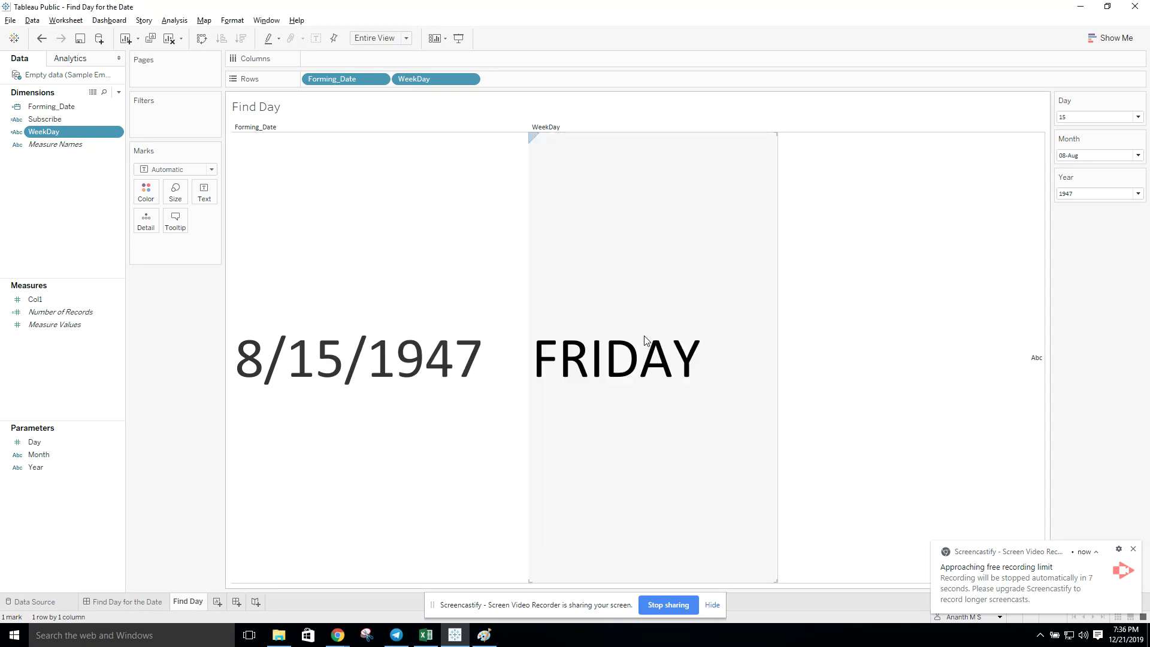